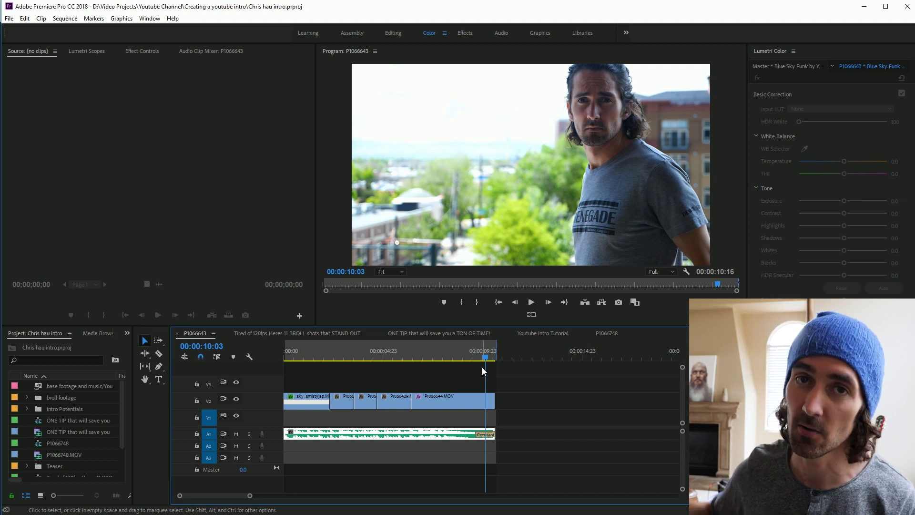
- Scrub through the opening clips of the P1066643 rough-cut sequence to preview the intro edit
left_click(288, 352)
left_click_drag(287, 352, 453, 346)
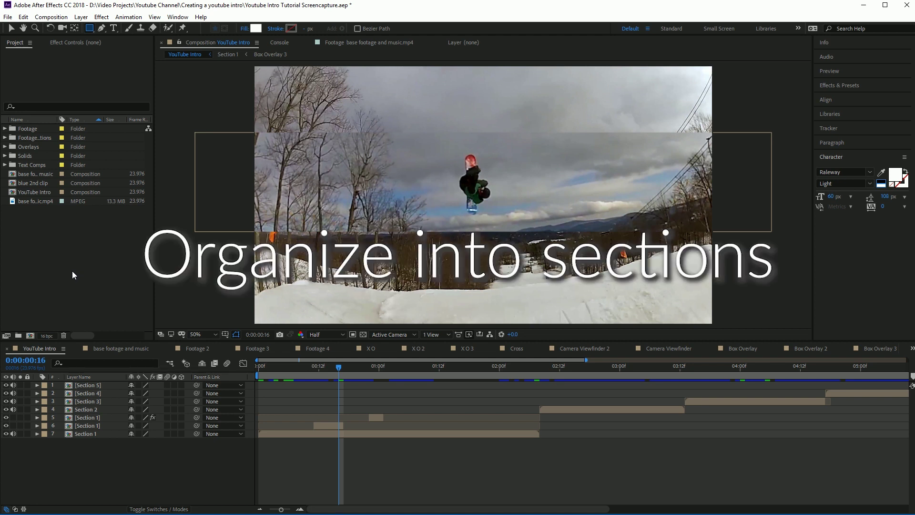
- Switch to After Effects and create a new composition from the base footage and music.mp4 clip
left_click(86, 246)
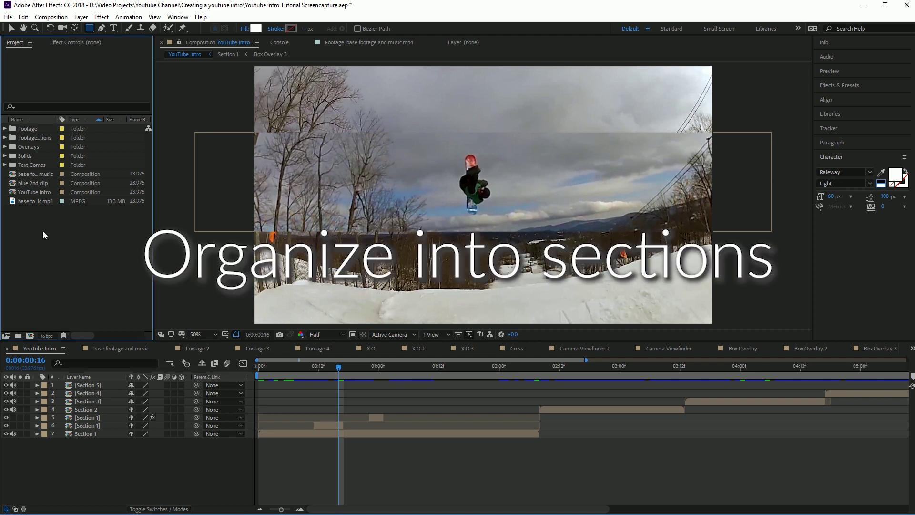
left_click(29, 201)
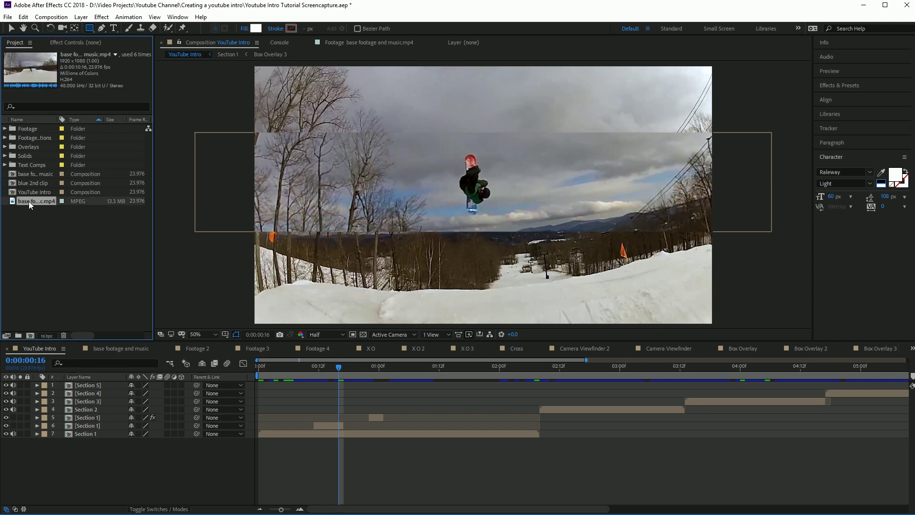
left_click(29, 225)
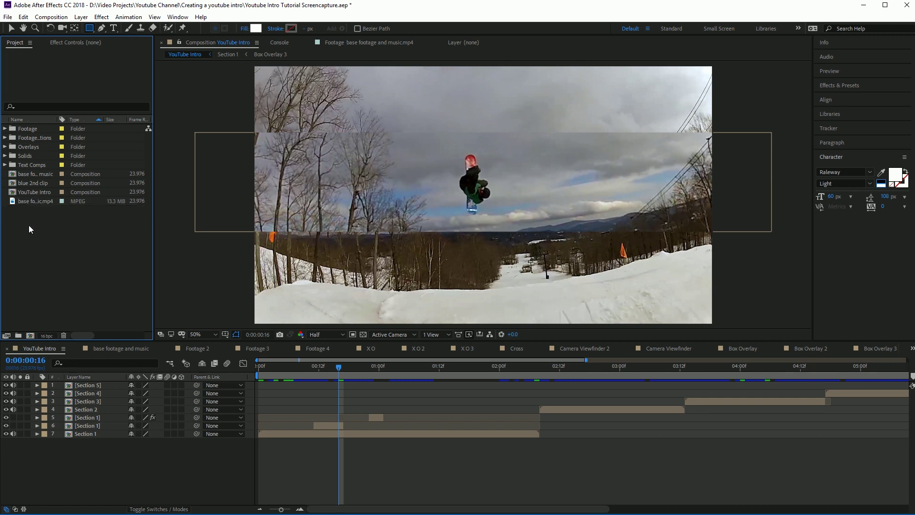
left_click(26, 202)
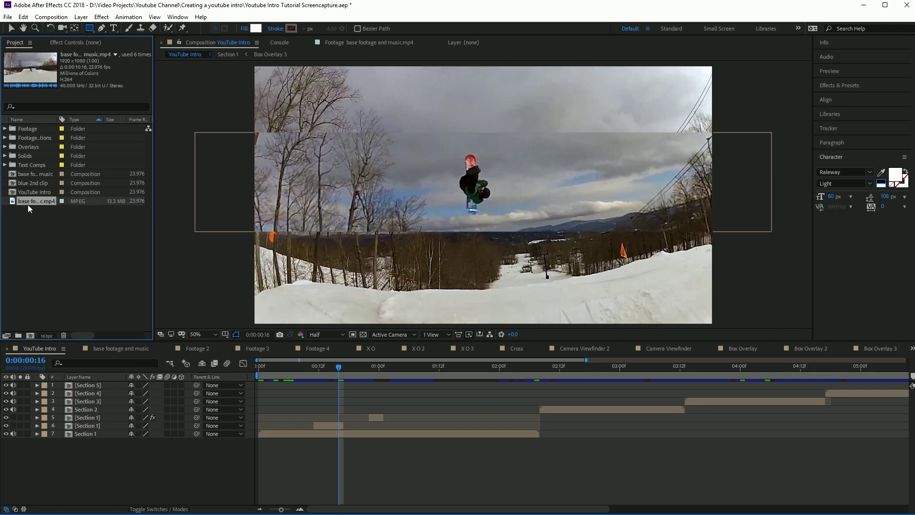
right_click(27, 201)
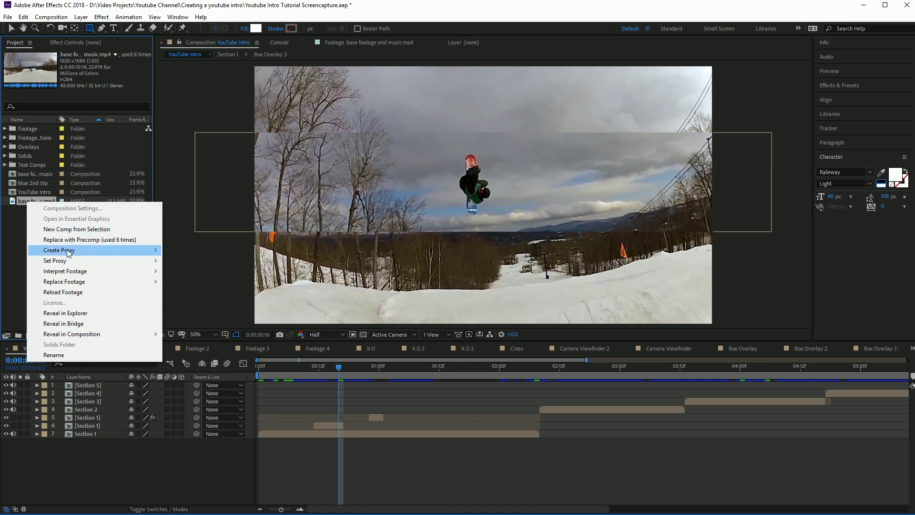
left_click(60, 231)
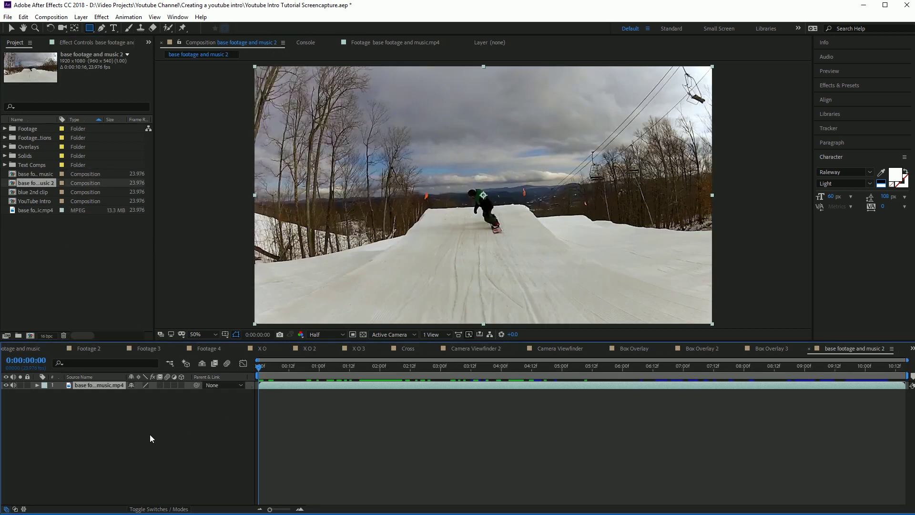
- Trim the new base footage composition to a work area ending at 0:00:02:07, the last frame of the first snowboarding clip
left_click_drag(266, 364, 404, 376)
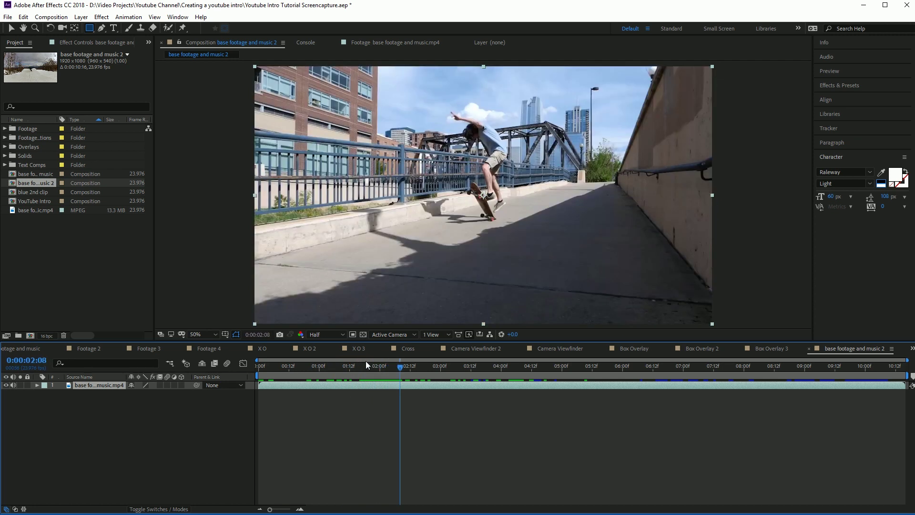
key("Page_Up")
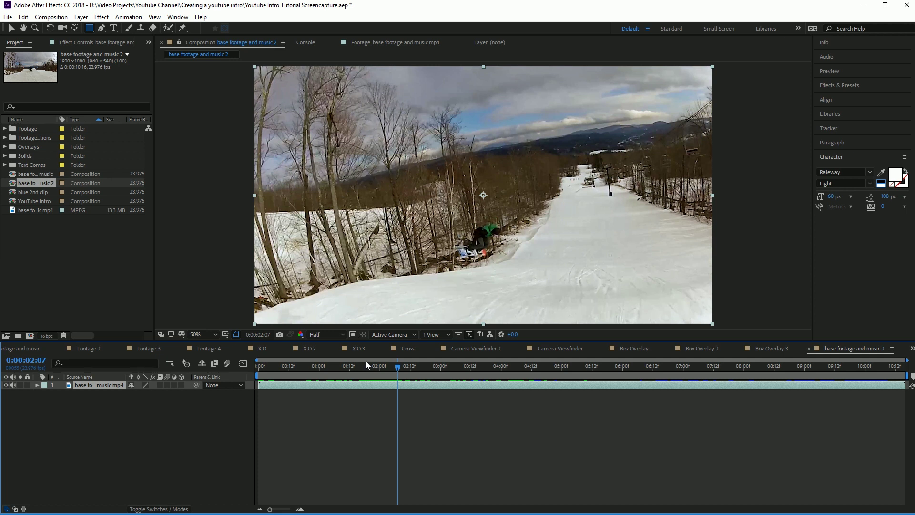
key("n")
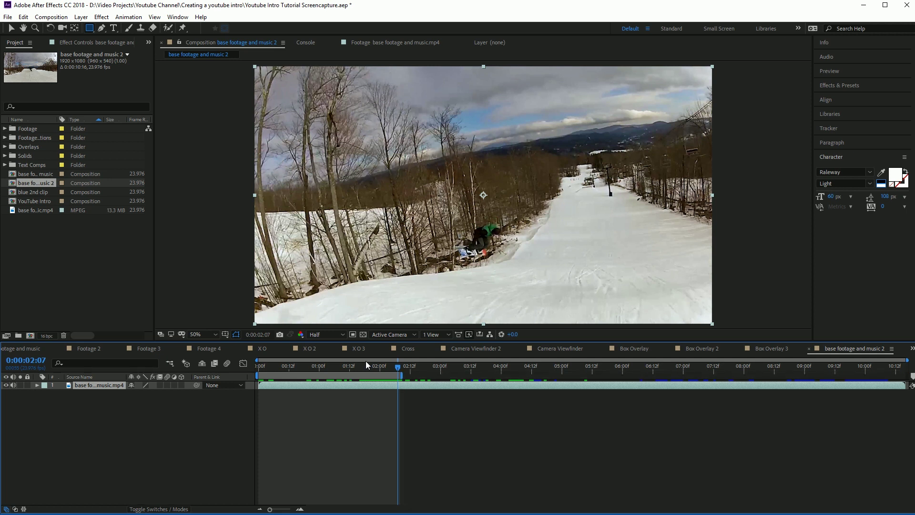
right_click(358, 375)
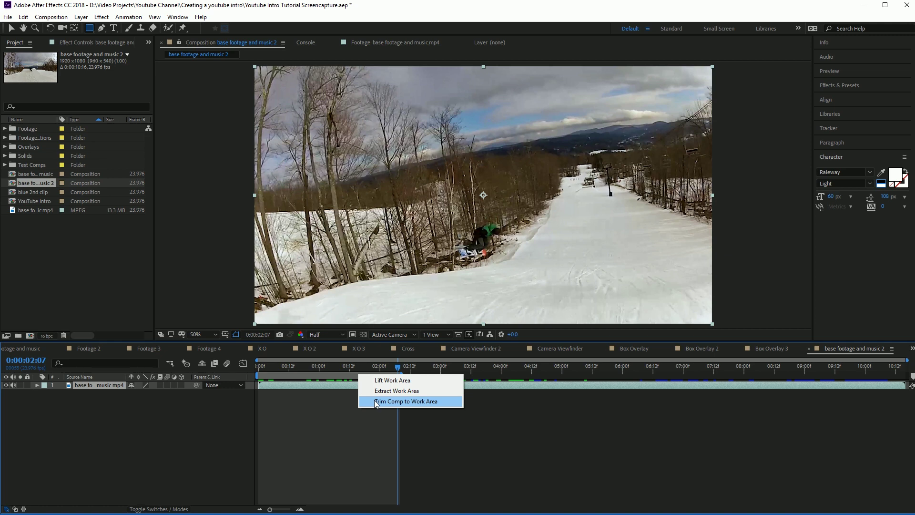
left_click(374, 401)
left_click_drag(348, 365, 258, 377)
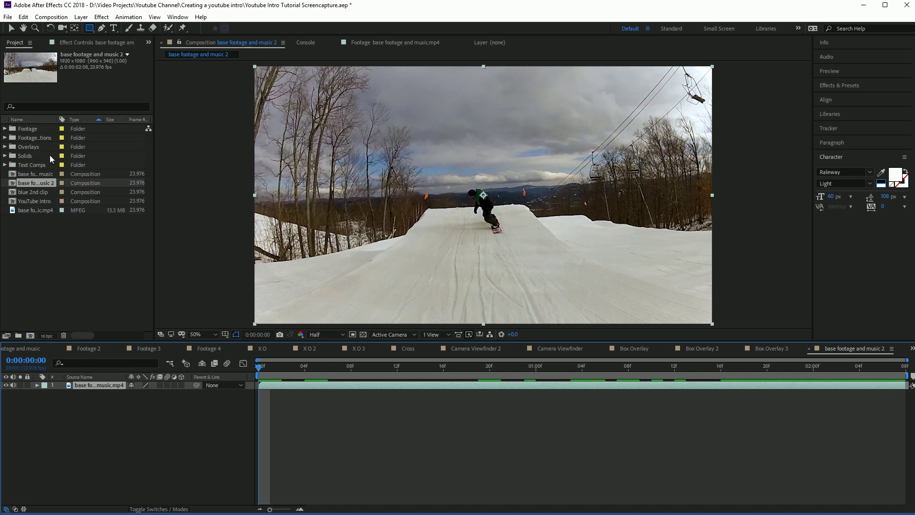
- Expand the Footage folder and examine the trimmed clips in the Footage 2, Footage 3 and Footage 1 compositions
left_click(6, 129)
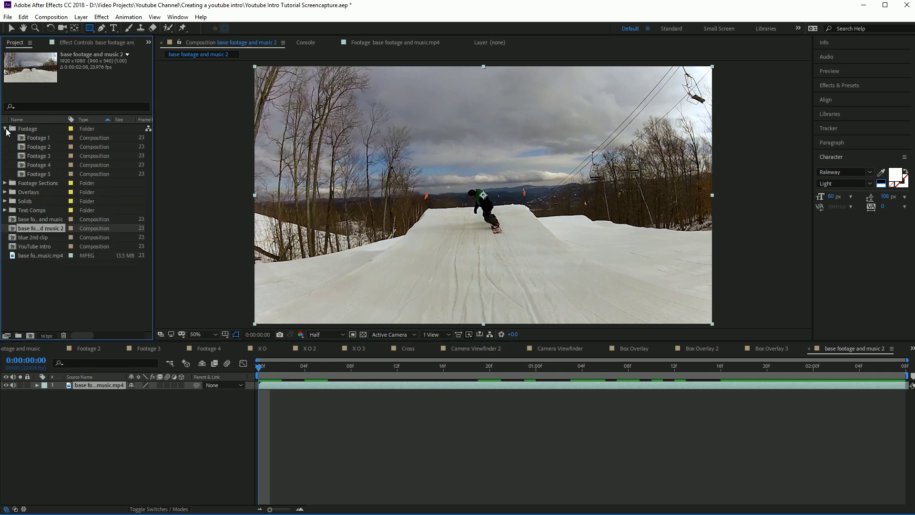
double_click(25, 147)
left_click(364, 367)
left_click_drag(365, 367, 411, 371)
double_click(26, 157)
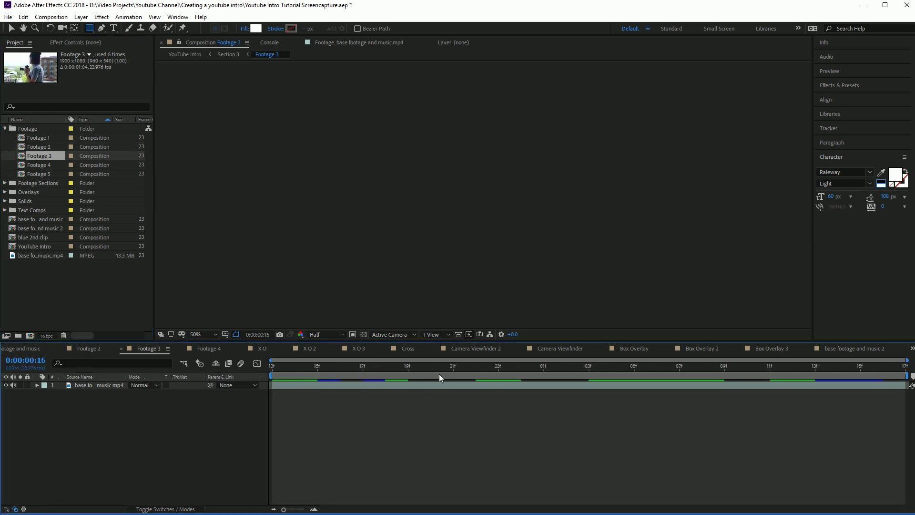
left_click(453, 367)
left_click(47, 313)
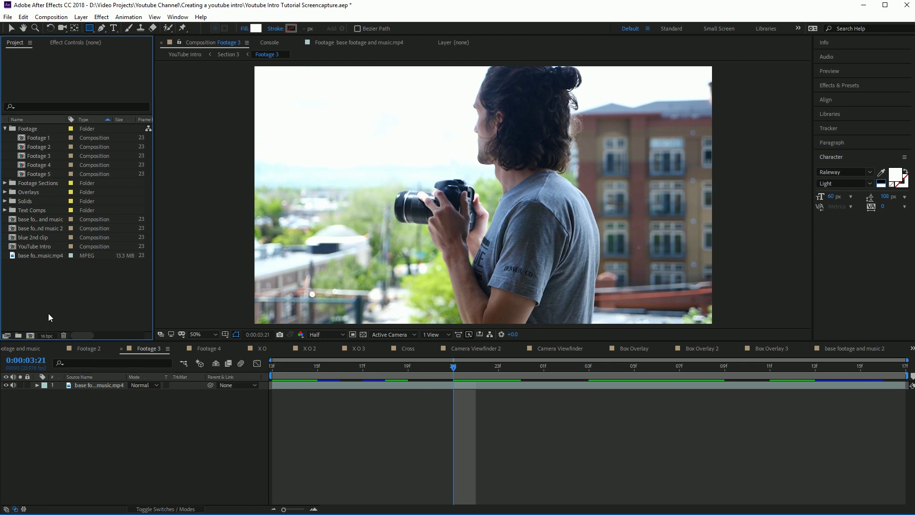
double_click(24, 139)
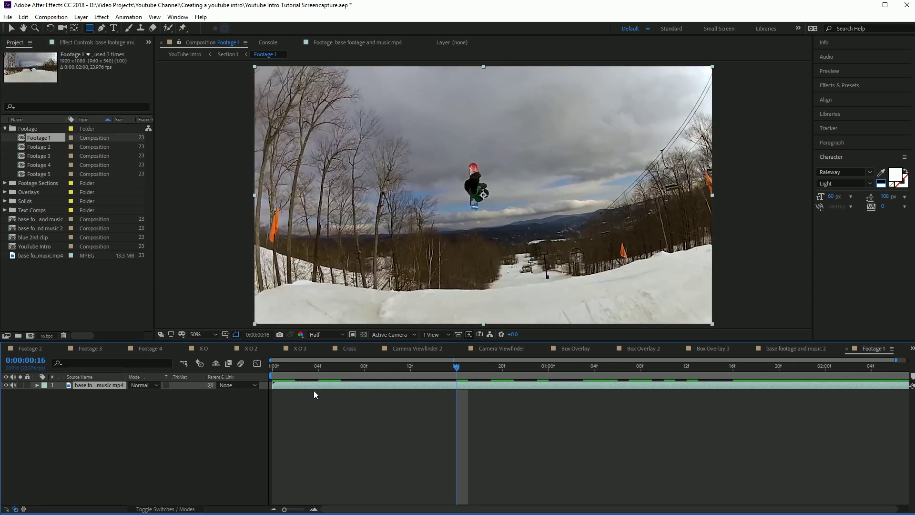
left_click_drag(276, 367, 430, 390)
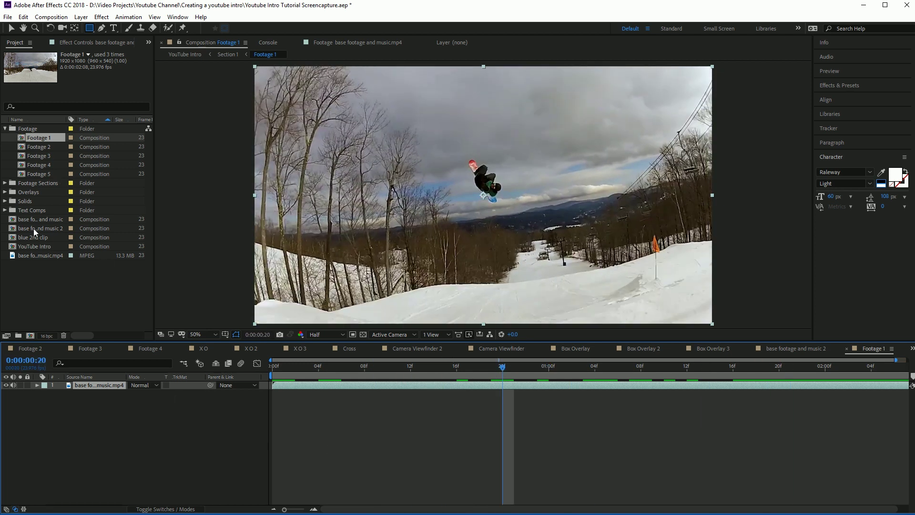
- Return to the YouTube Intro composition, expand the Overlays folder, and examine the X O, X O 2 and X O 3 overlays over time
left_click(37, 349)
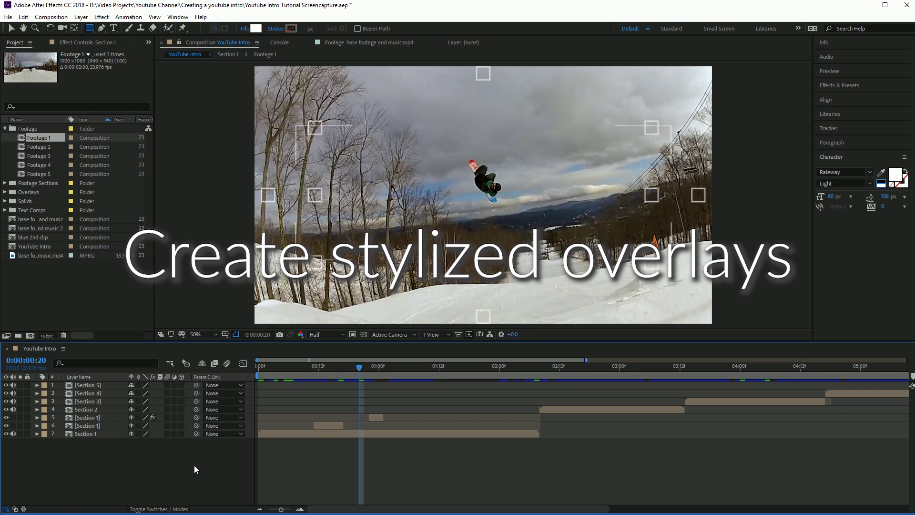
left_click(5, 192)
double_click(31, 256)
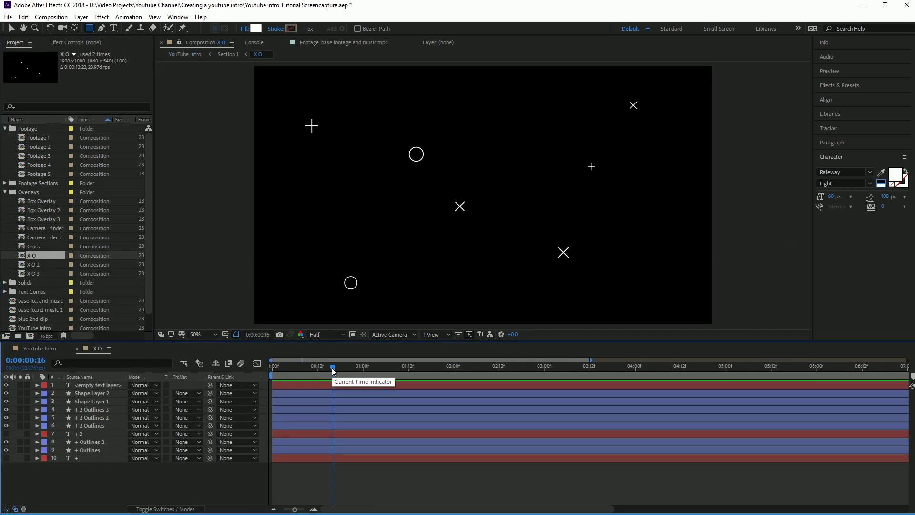
left_click_drag(332, 368, 287, 368)
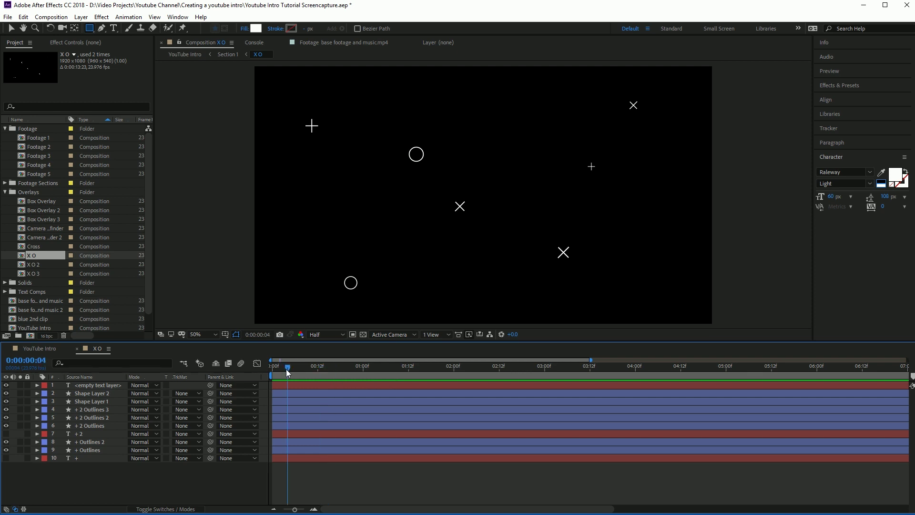
mouse_move(287, 363)
left_mouse_down()
mouse_move(314, 367)
mouse_move(301, 371)
left_mouse_up()
double_click(29, 264)
left_click_drag(328, 366, 296, 365)
left_click(20, 271)
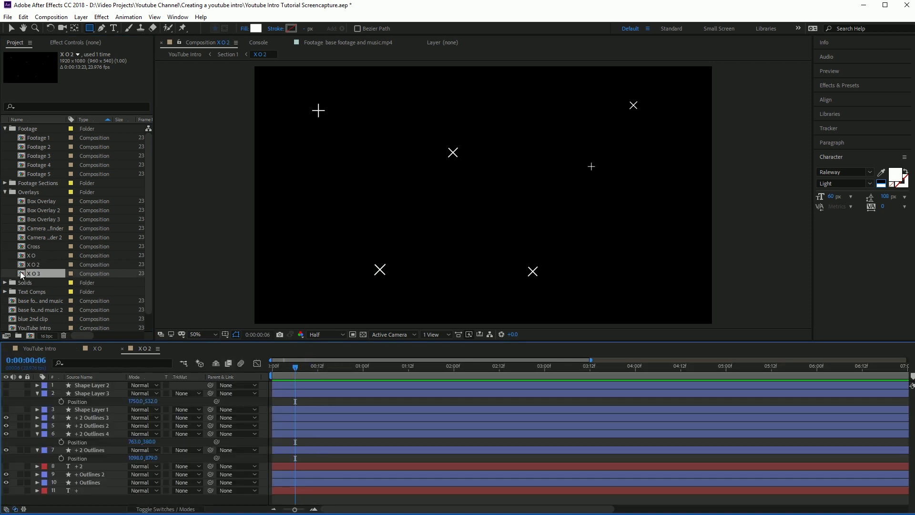
double_click(20, 270)
mouse_move(269, 363)
left_mouse_down()
mouse_move(352, 397)
mouse_move(271, 381)
left_mouse_up()
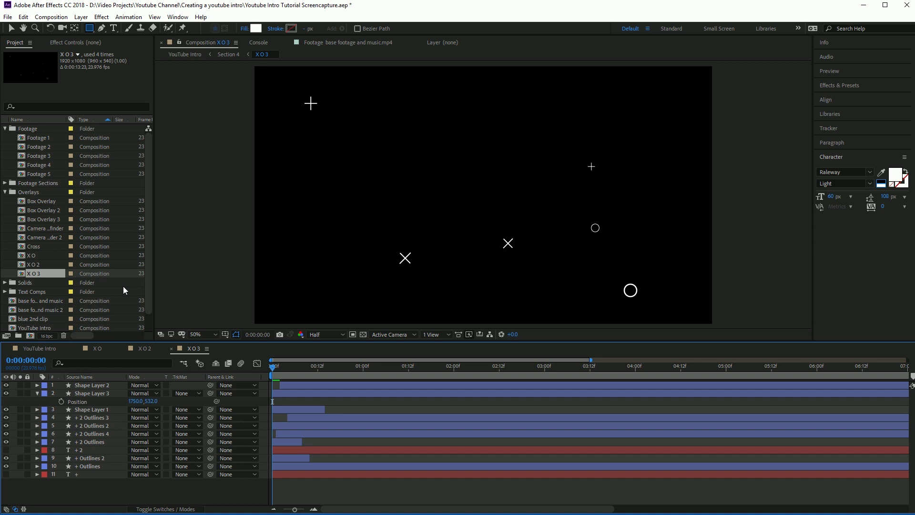
- Scrub the YouTube Intro composition to 0:00:03:21, and preview the Cross overlay composition up to 0:00:04:11
left_click(48, 352)
left_click_drag(273, 376, 725, 395)
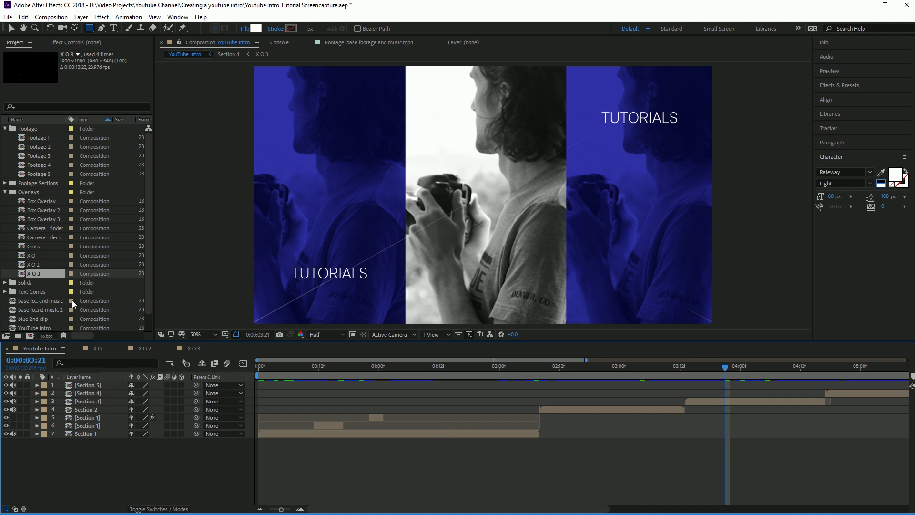
left_click(23, 248)
double_click(23, 249)
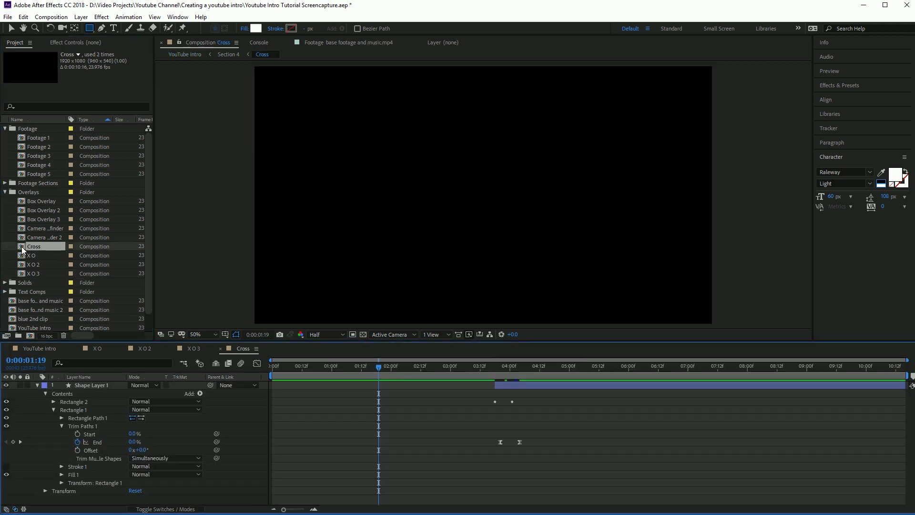
mouse_move(380, 370)
left_mouse_down()
mouse_move(587, 372)
mouse_move(536, 377)
left_mouse_up()
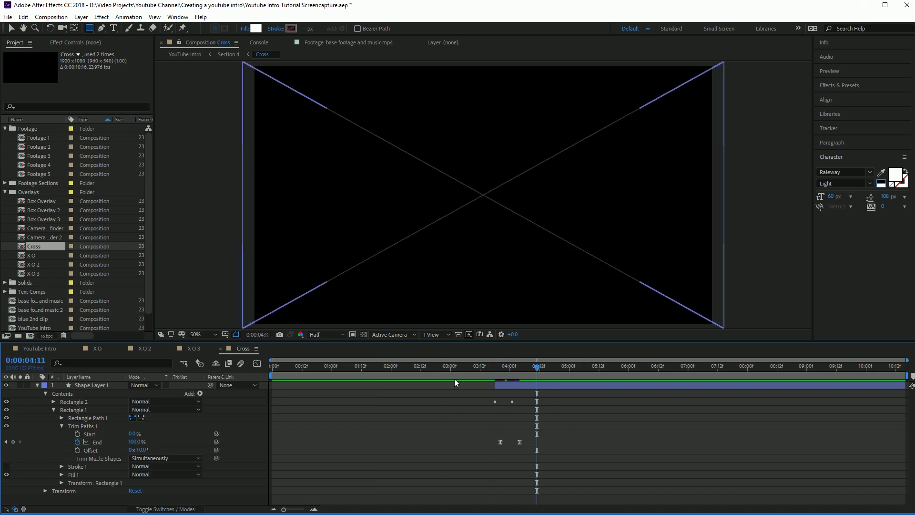
- Preview YouTube Intro around 0:00:05:16, and examine how the Cross overlay's lines draw on up to 0:00:04:10
left_click(47, 349)
left_click_drag(590, 370, 522, 389)
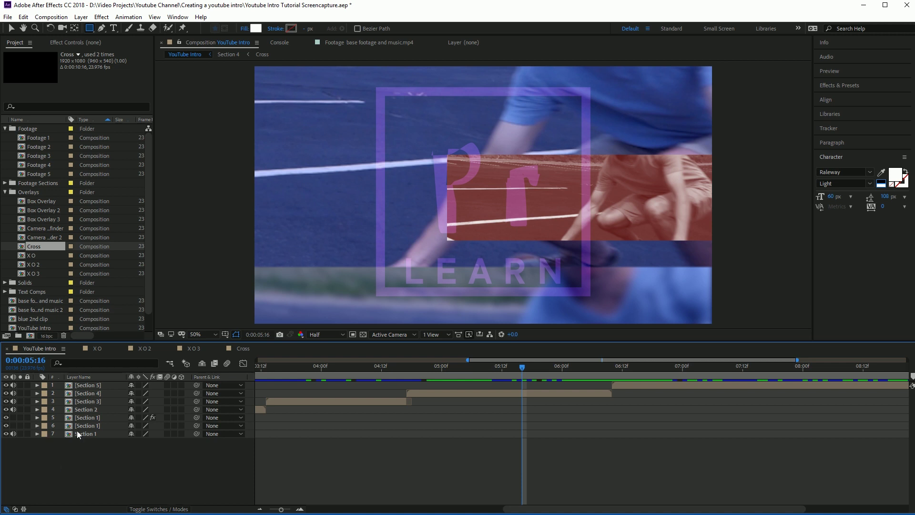
double_click(20, 247)
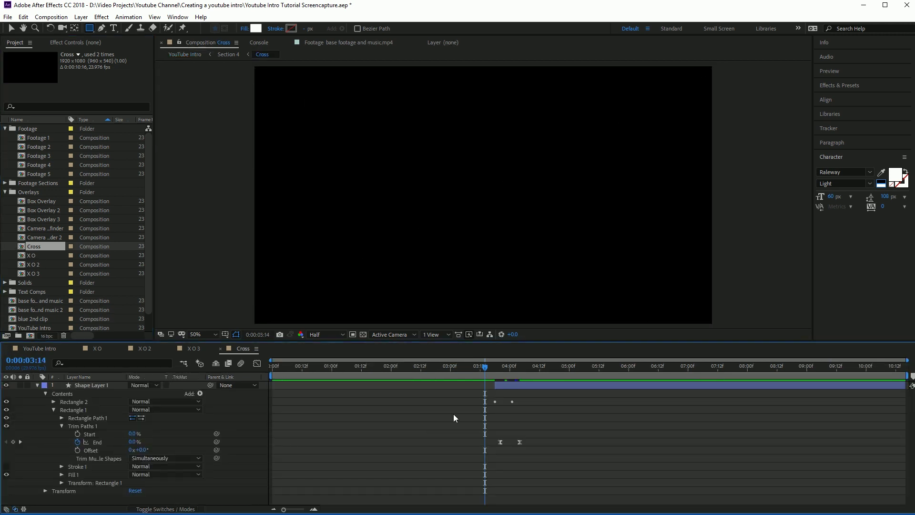
mouse_move(484, 366)
left_mouse_down()
mouse_move(531, 371)
mouse_move(510, 372)
left_mouse_up()
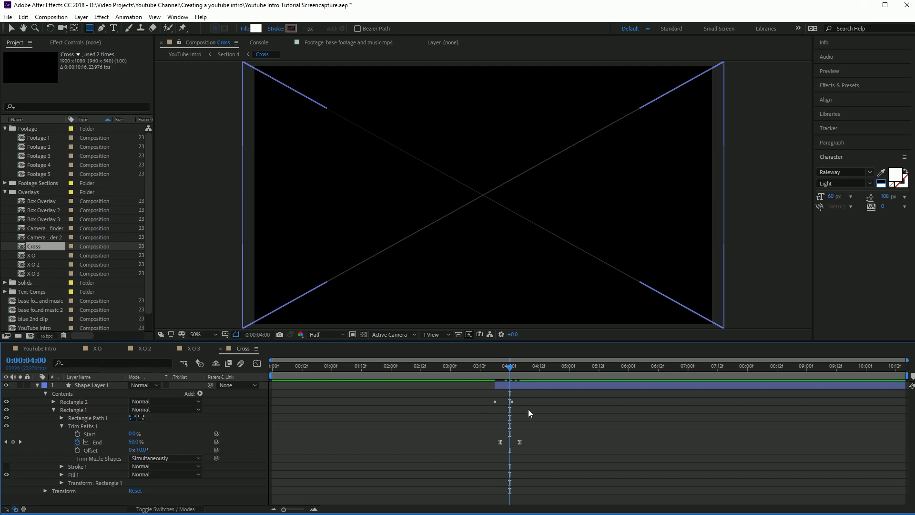
mouse_move(515, 367)
left_mouse_down()
mouse_move(496, 362)
mouse_move(534, 370)
left_mouse_up()
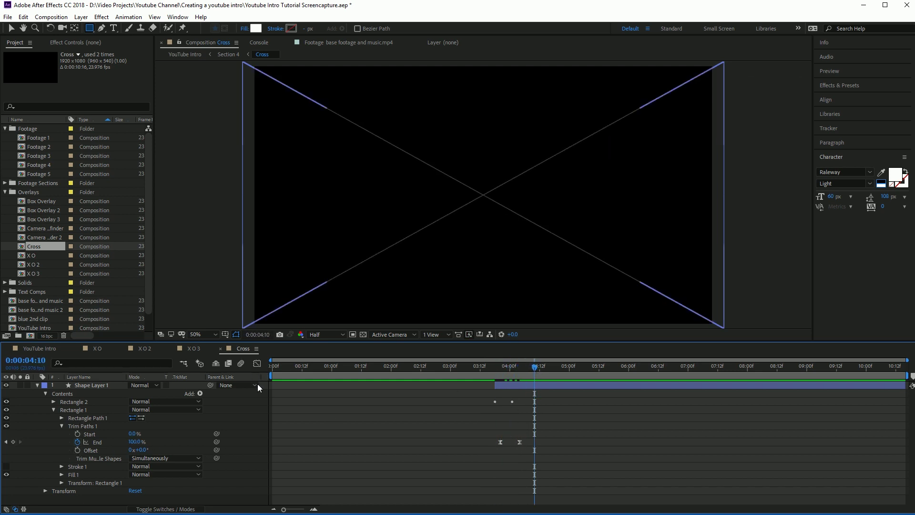
- Open the Camera Viewfinder and Camera Viewfinder 2 overlay compositions and scrub through their focus box animations
double_click(28, 229)
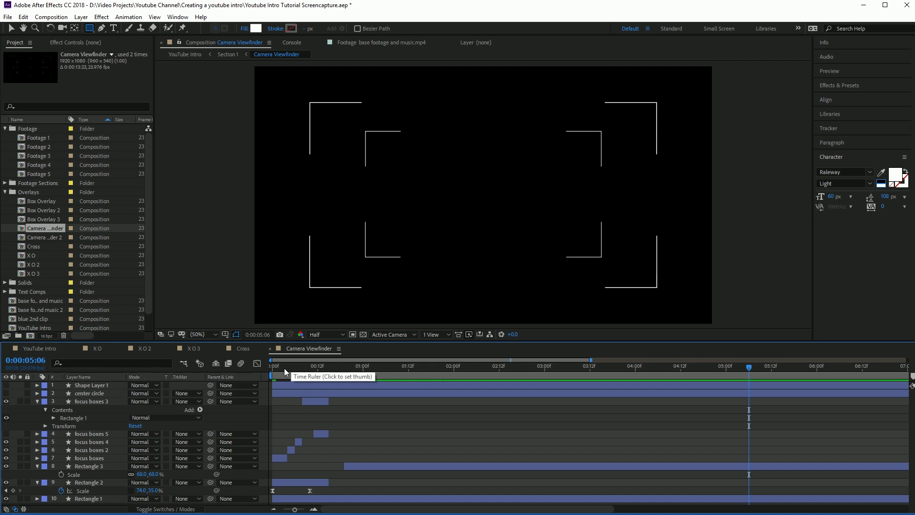
left_click_drag(299, 370, 253, 373)
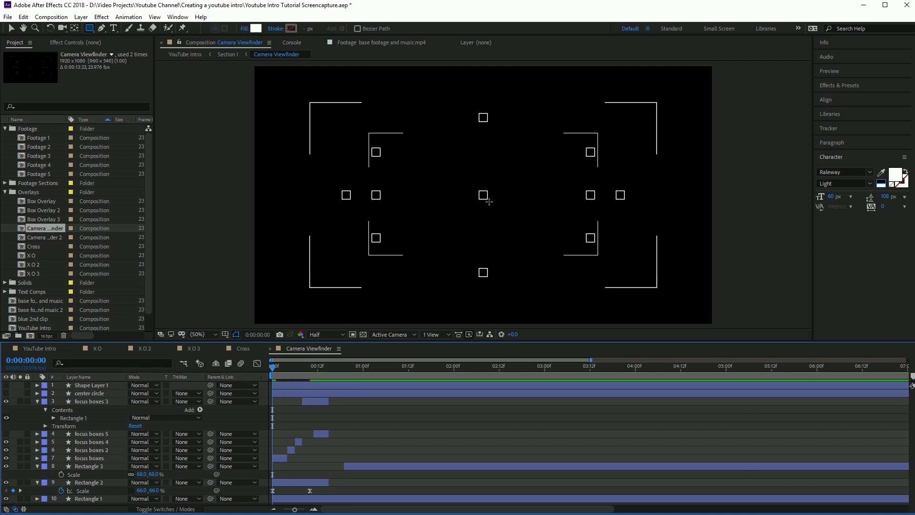
mouse_move(273, 368)
left_mouse_down()
mouse_move(441, 373)
mouse_move(259, 367)
mouse_move(280, 366)
left_mouse_up()
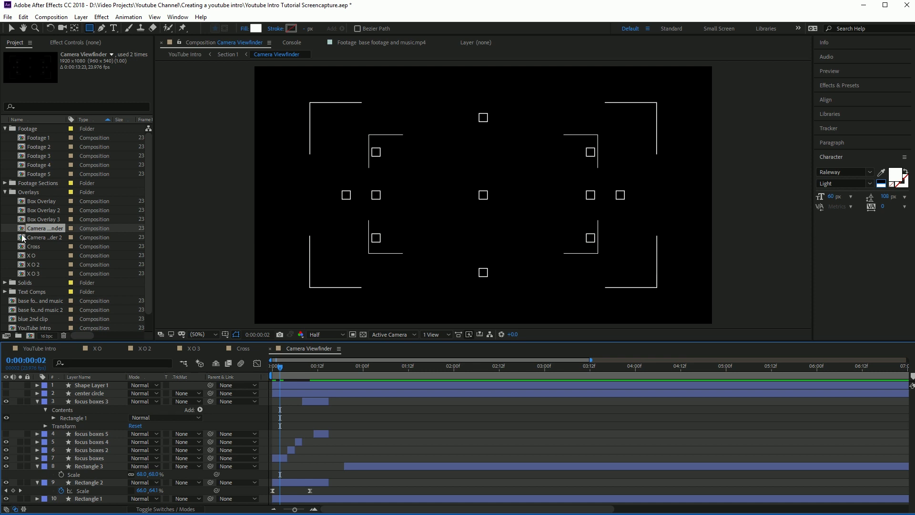
double_click(23, 237)
left_click_drag(276, 366, 340, 374)
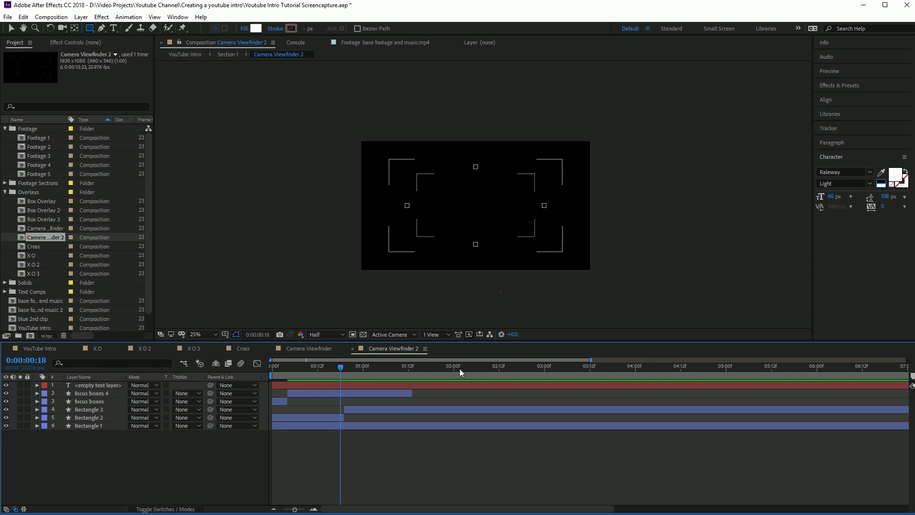
- Open the Box Overlay composition at its first frame and select Dark Gray Solid 1 to inspect its rectangular masks
double_click(20, 203)
left_click(273, 369)
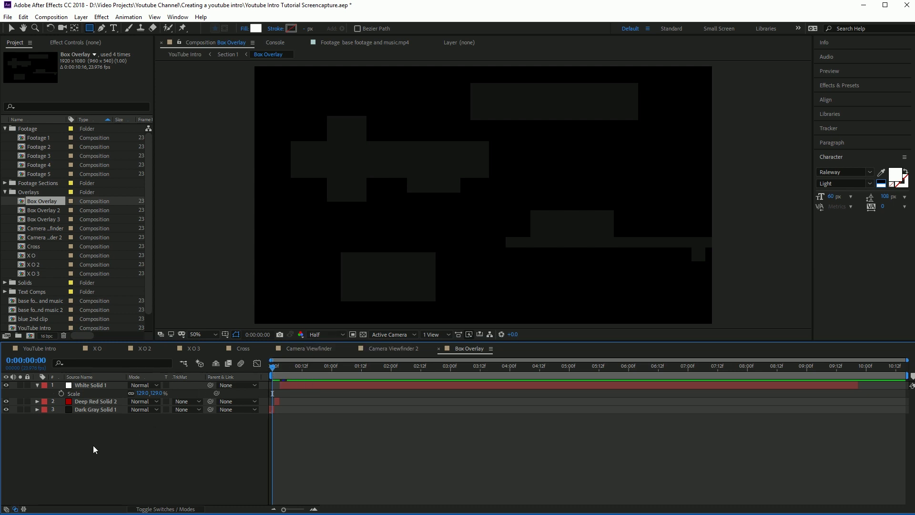
left_click(98, 411)
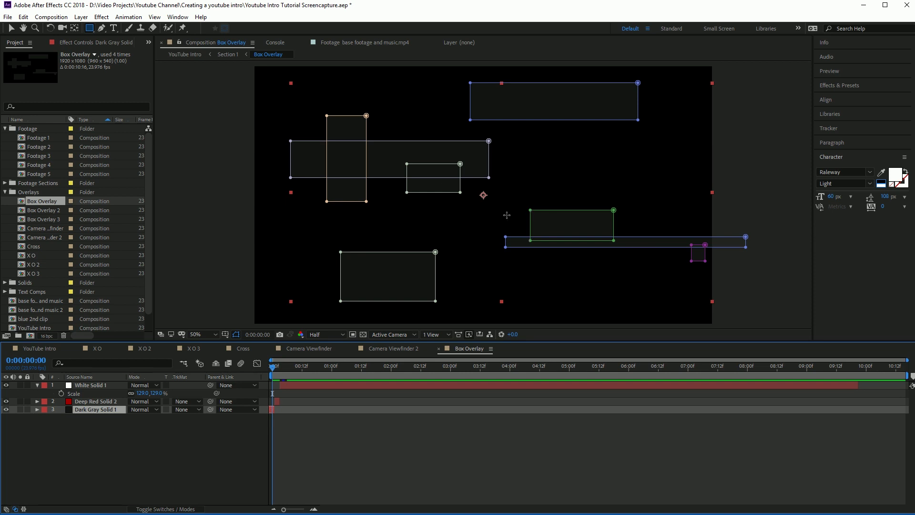
- Scrub the Box Overlay composition from its first frame to 0:00:00:15, and check the overlay in YouTube Intro at 0:00:04:02
mouse_move(274, 366)
left_mouse_down()
mouse_move(287, 369)
mouse_move(261, 368)
left_mouse_up()
left_click(160, 445)
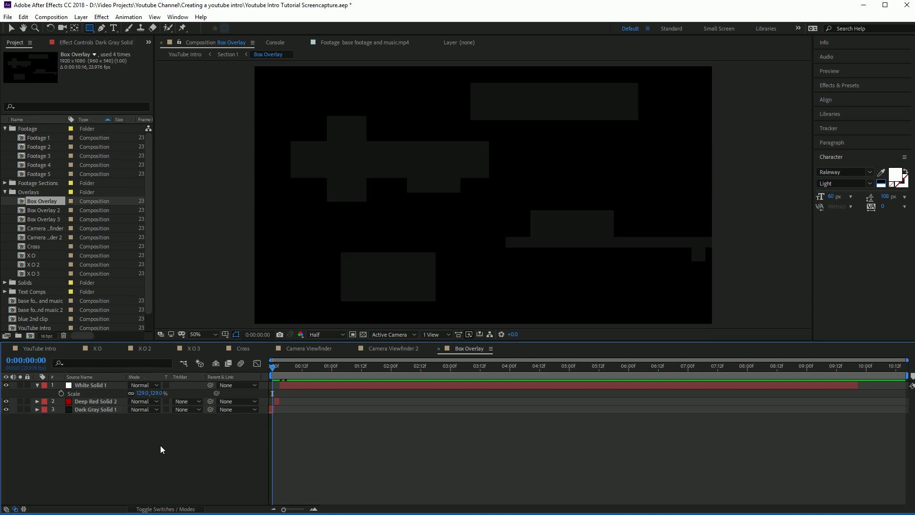
left_click(273, 365)
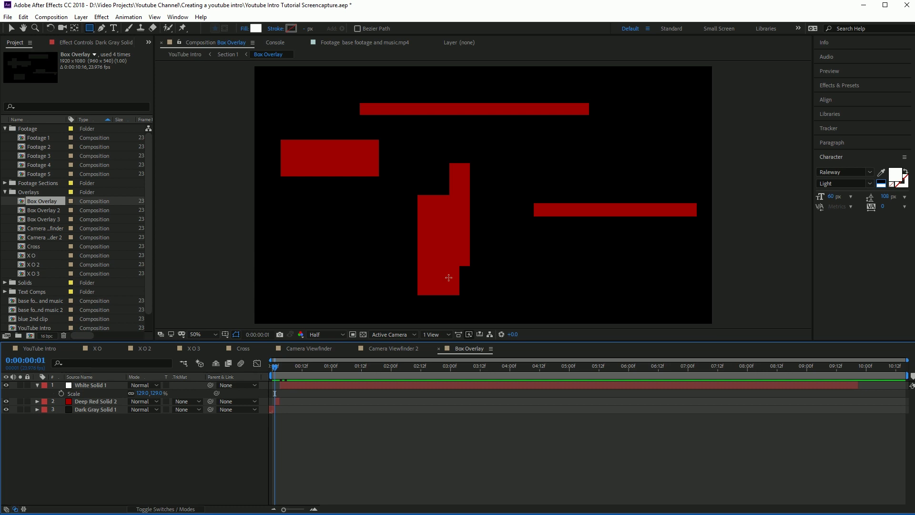
left_click_drag(276, 373, 281, 370)
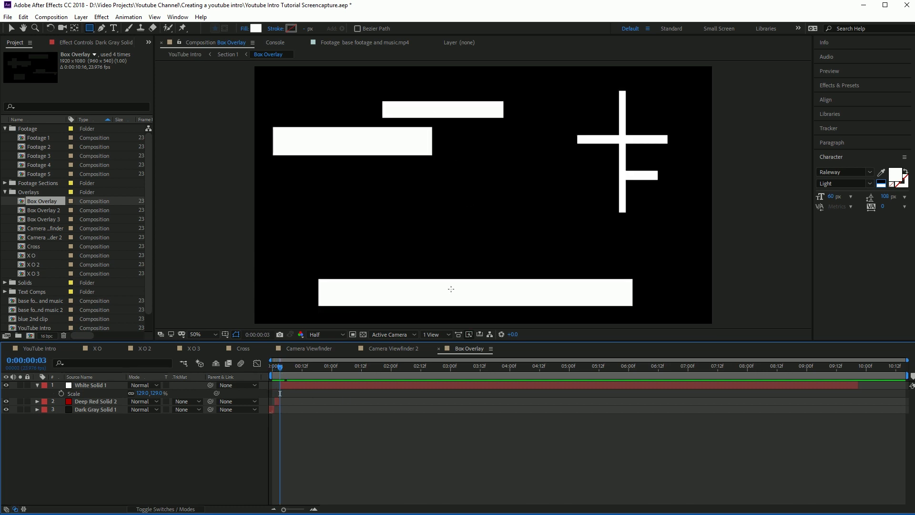
left_click_drag(281, 367, 309, 367)
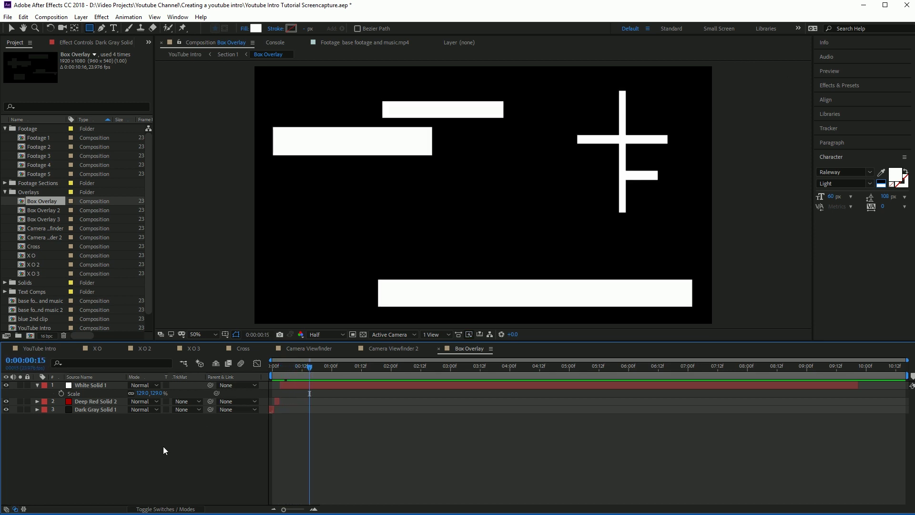
left_click(46, 350)
left_click_drag(650, 368, 329, 382)
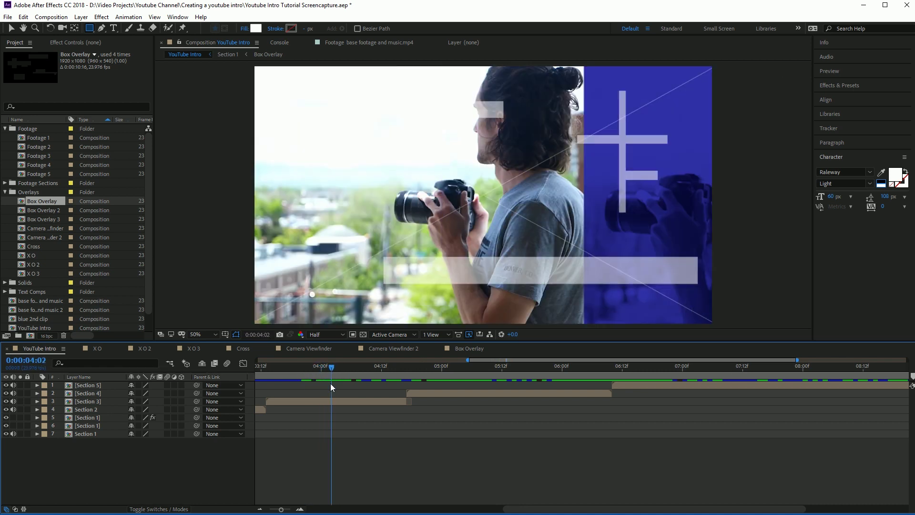
- Inspect White Solid 1's masks in Box Overlay 2 and scrub to 0:00:00:03, and preview YouTube Intro around 0:00:04:12
double_click(23, 212)
left_click_drag(287, 372, 273, 363)
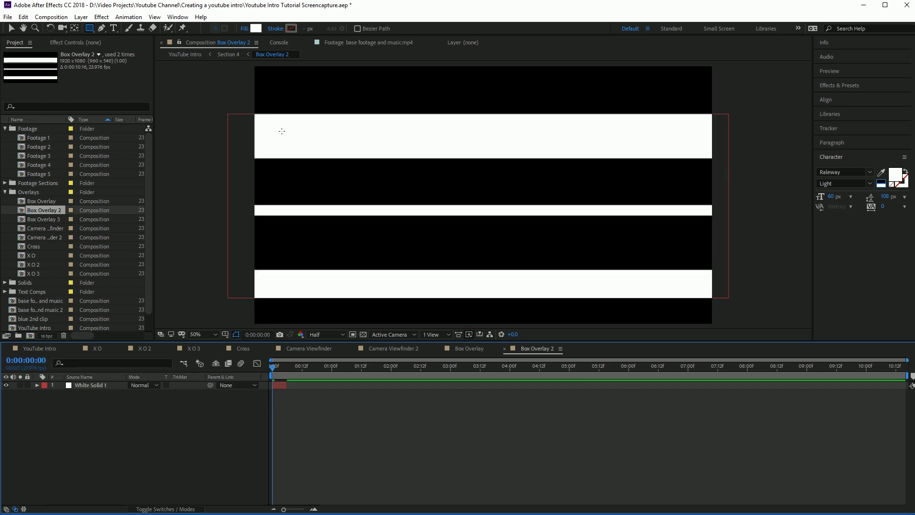
left_click(90, 385)
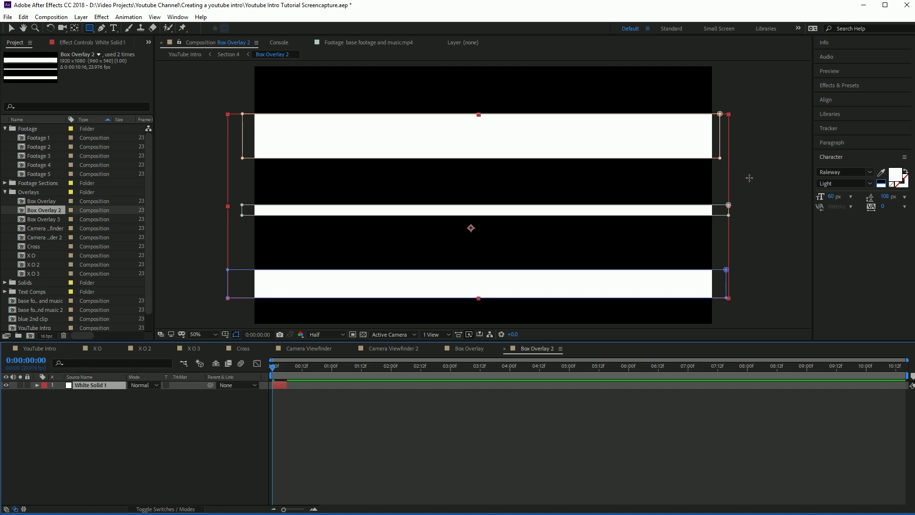
left_click_drag(270, 368, 280, 370)
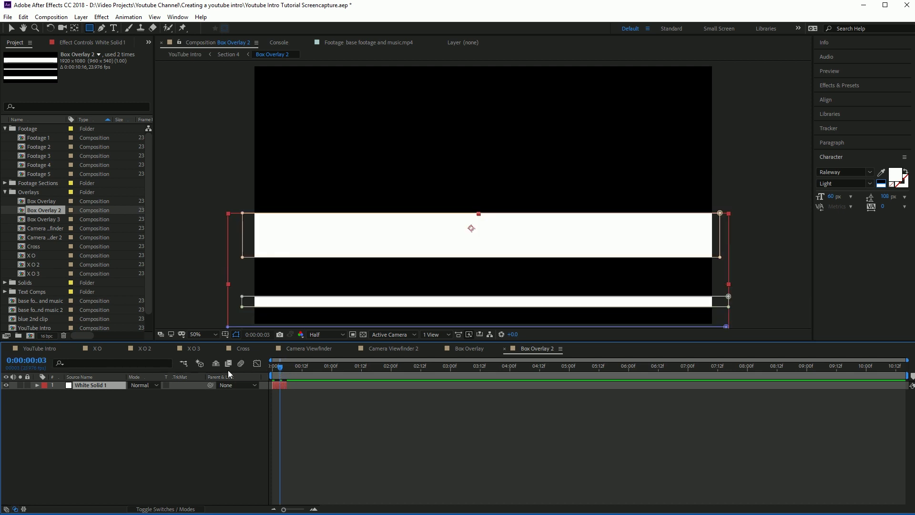
left_click(47, 346)
left_click_drag(364, 365, 353, 365)
left_click_drag(353, 366, 379, 371)
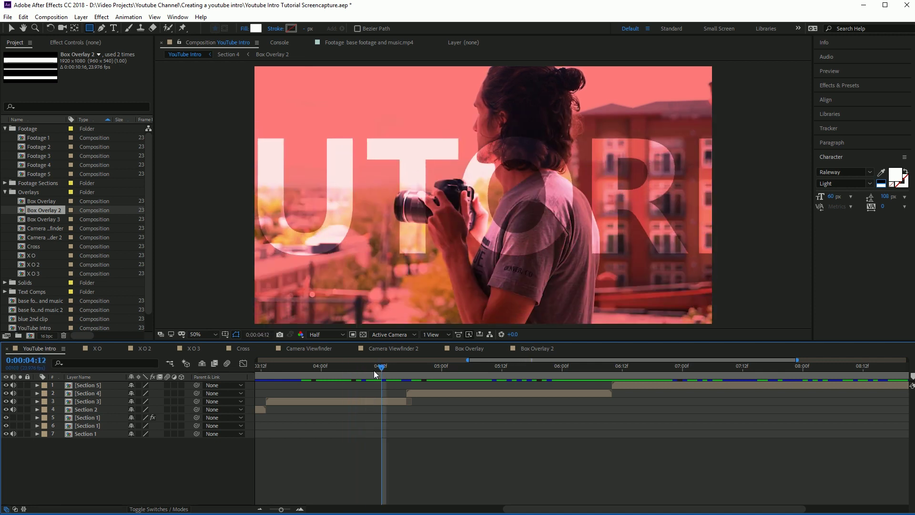
- Open Box Overlay 3 and scrub its bars to 0:00:00:04, and return to YouTube Intro at 0:00:03:13
double_click(21, 219)
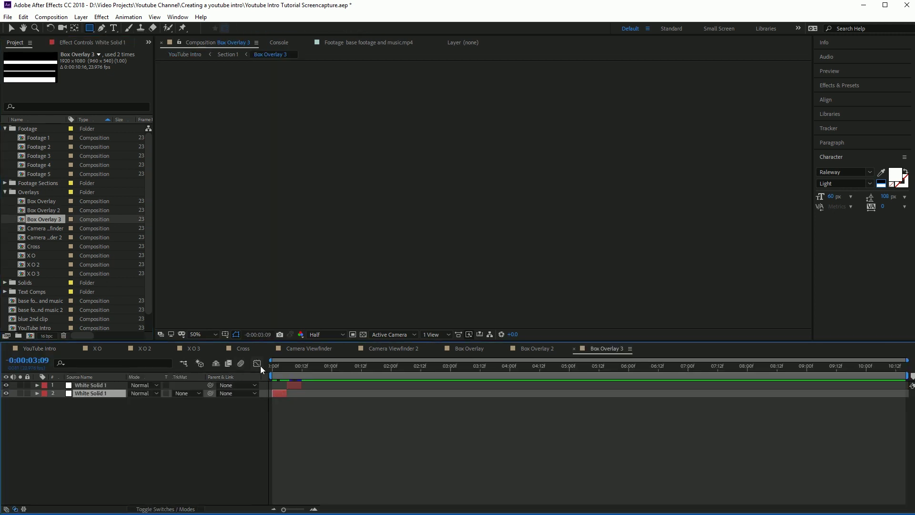
mouse_move(270, 366)
left_mouse_down()
mouse_move(294, 366)
mouse_move(269, 365)
mouse_move(282, 366)
left_mouse_up()
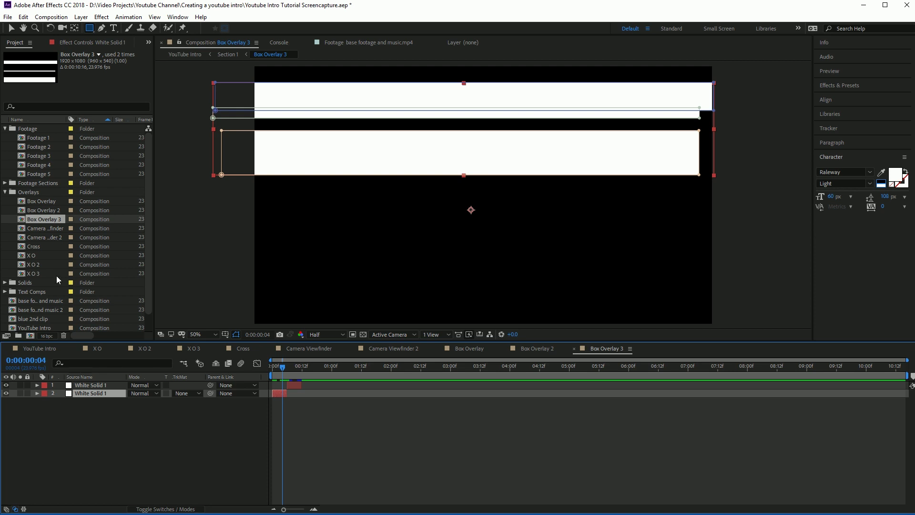
left_click(47, 348)
left_click_drag(448, 368, 670, 375)
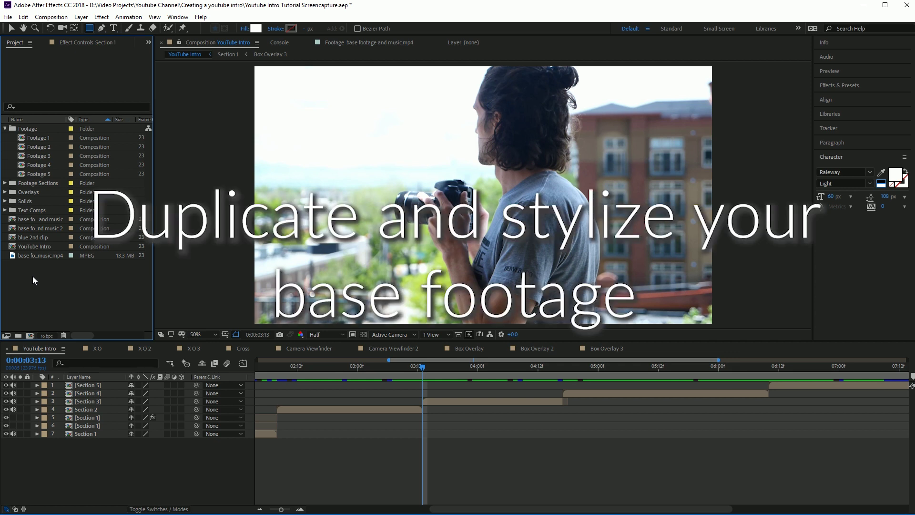
- Open the Section 3 composition from YouTube Intro and scrub its stylized footage to 0:00:03:16
double_click(71, 401)
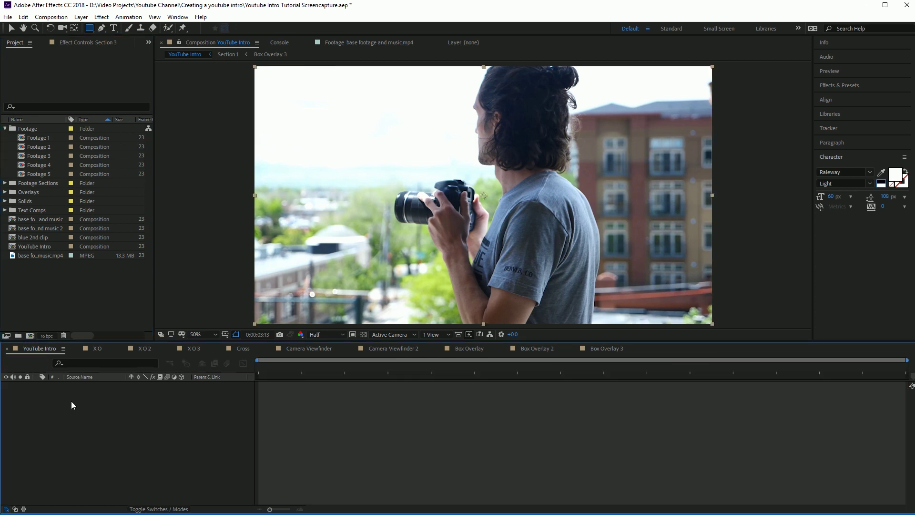
scroll(119, 490, "down", 1)
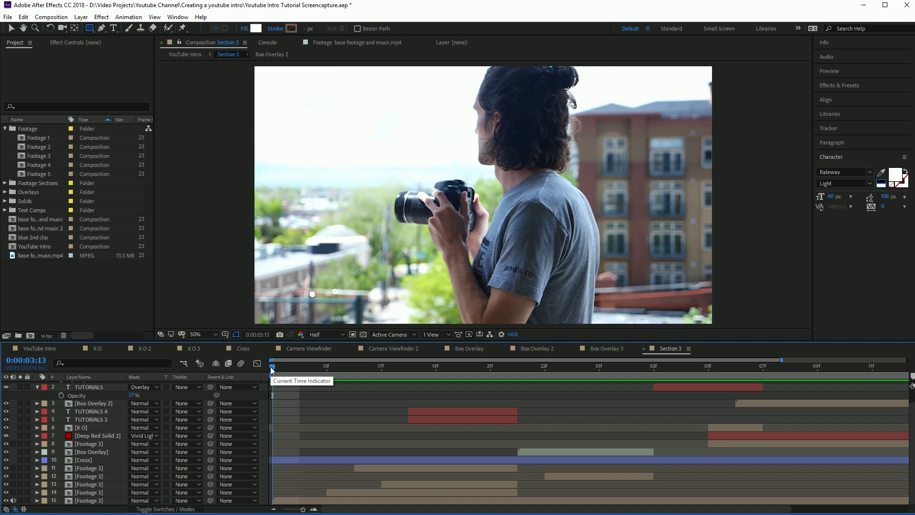
left_click_drag(272, 370, 319, 378)
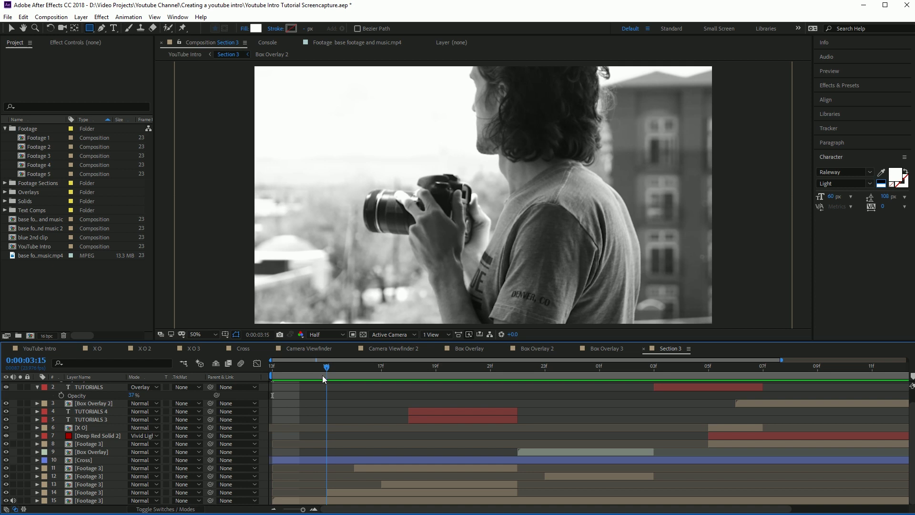
left_click_drag(322, 379, 355, 378)
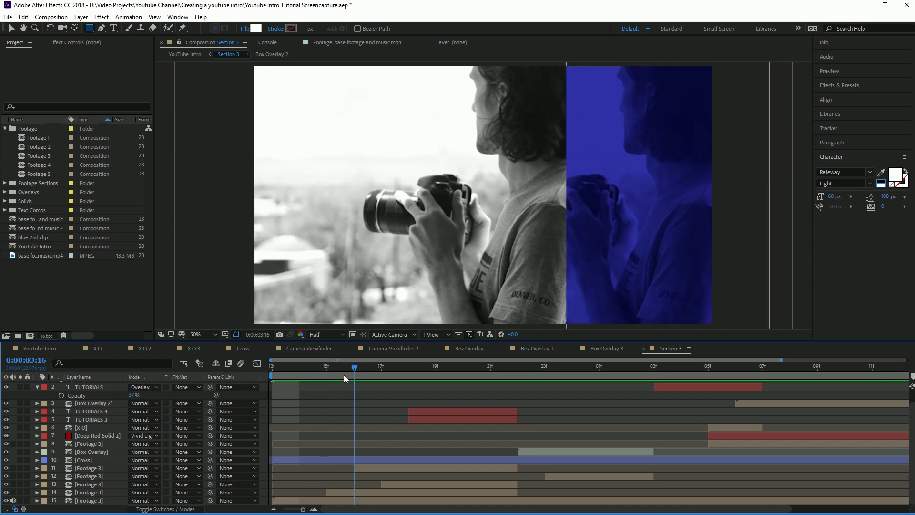
- Select the duplicated Footage 3 layers to identify the blue-tinted strips, and advance Section 3 to 0:00:03:17
left_click(93, 485)
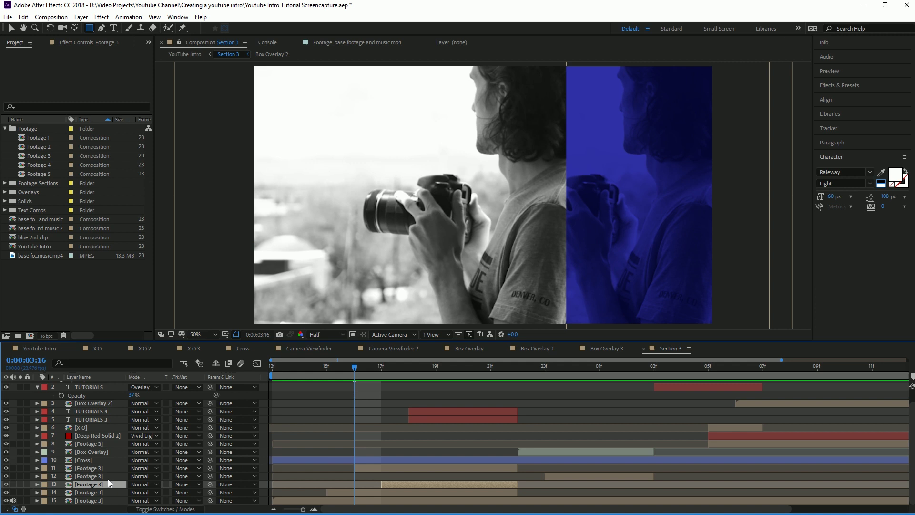
left_click(631, 194)
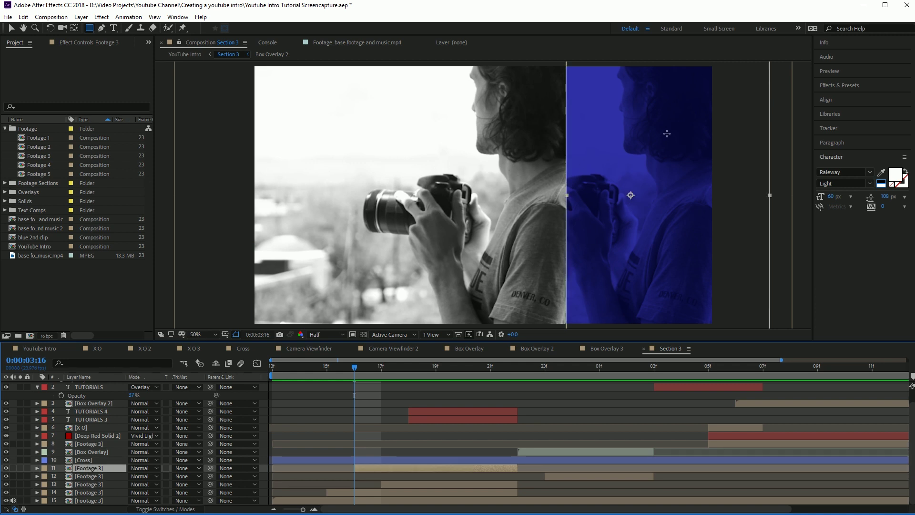
left_click_drag(358, 373, 383, 374)
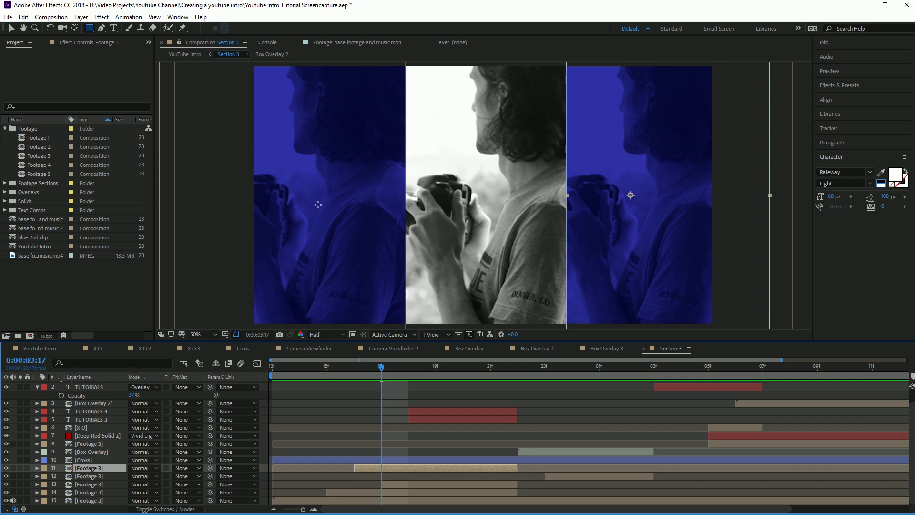
- Expand the Solids folder and look through the colour solids from Blue Solid 1 to Yellow Solid 1
left_click(6, 203)
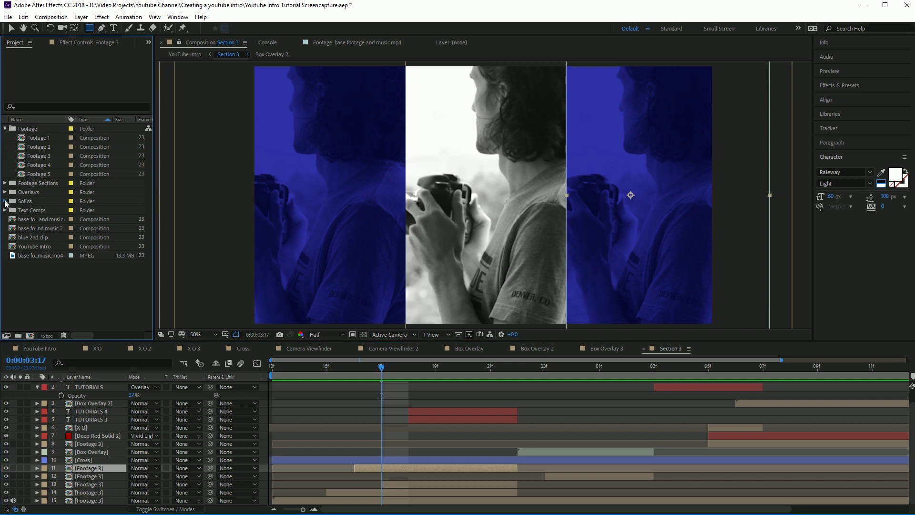
left_click(5, 201)
left_click(41, 213)
left_click(41, 219)
left_click(40, 228)
left_click(40, 237)
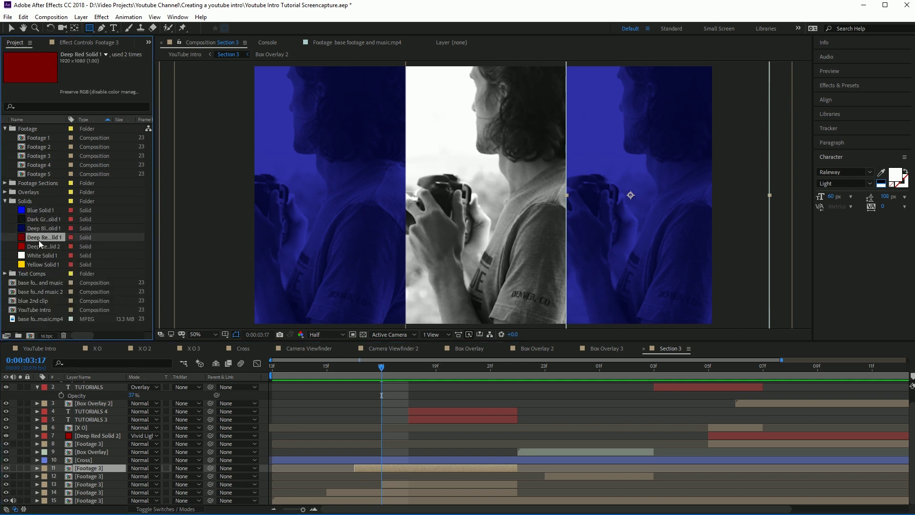
left_click(40, 247)
left_click(40, 256)
left_click(40, 264)
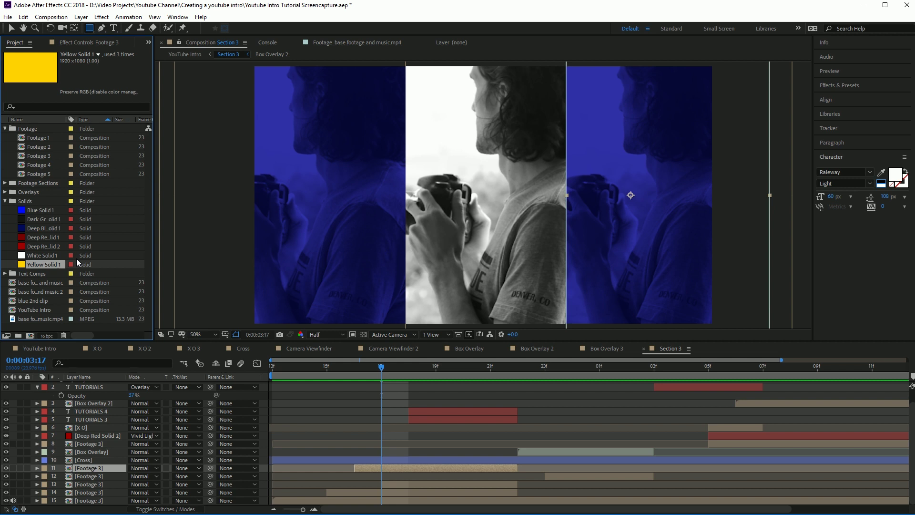
- Preview Section 3's box overlays and TUTORIALS text between 0:00:03:17 and 0:00:04:02
left_click_drag(379, 367, 540, 372)
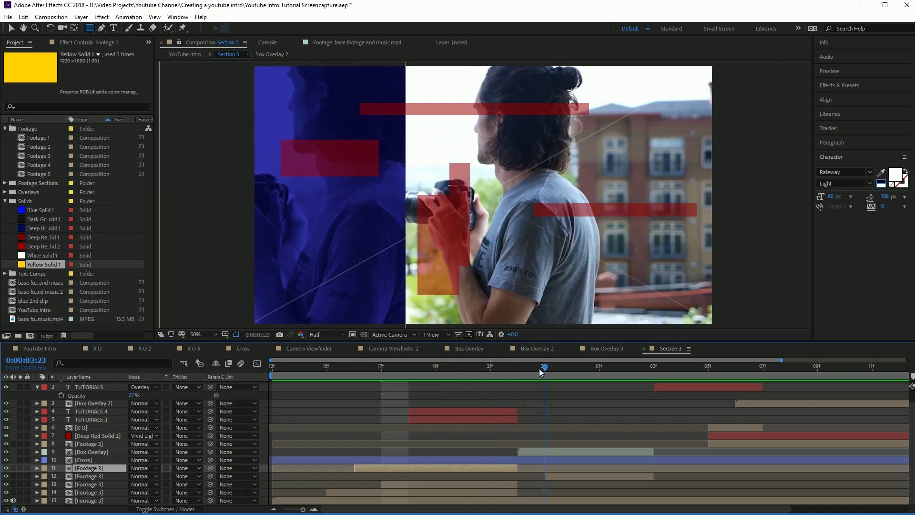
left_click_drag(562, 373, 459, 393)
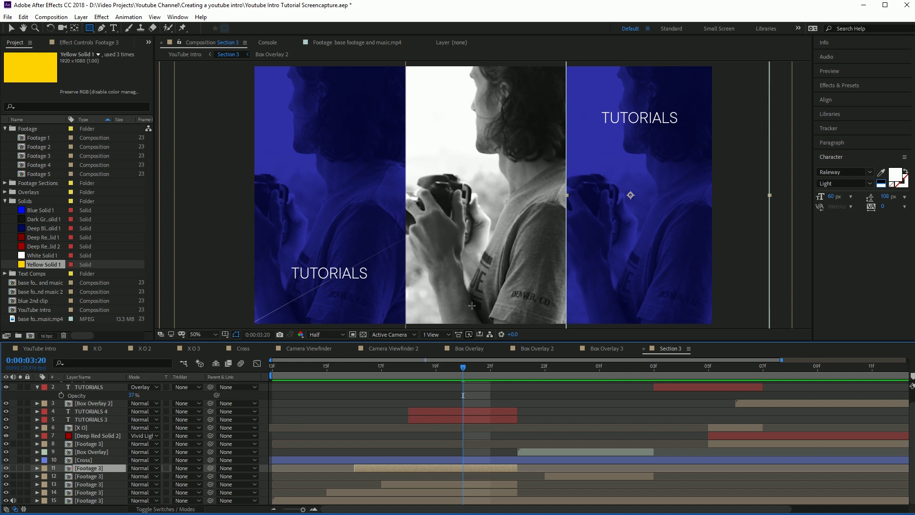
left_click(490, 367)
key("space")
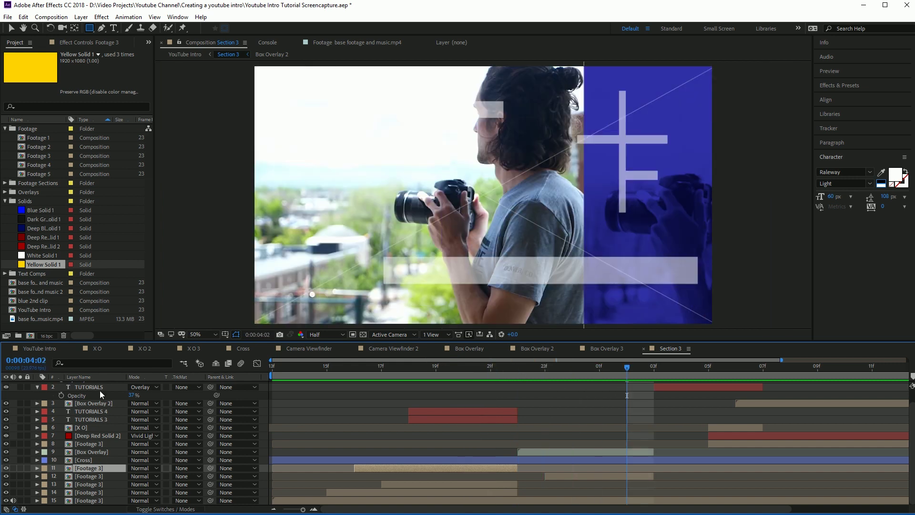
- Open the Section 4 composition from YouTube Intro and scrub its layered skateboard footage up to 0:00:05:11
left_click(51, 349)
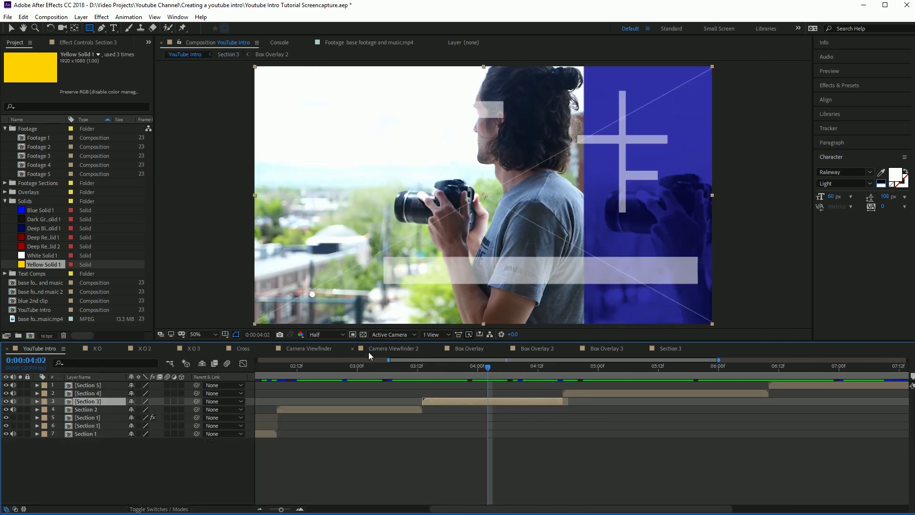
double_click(70, 393)
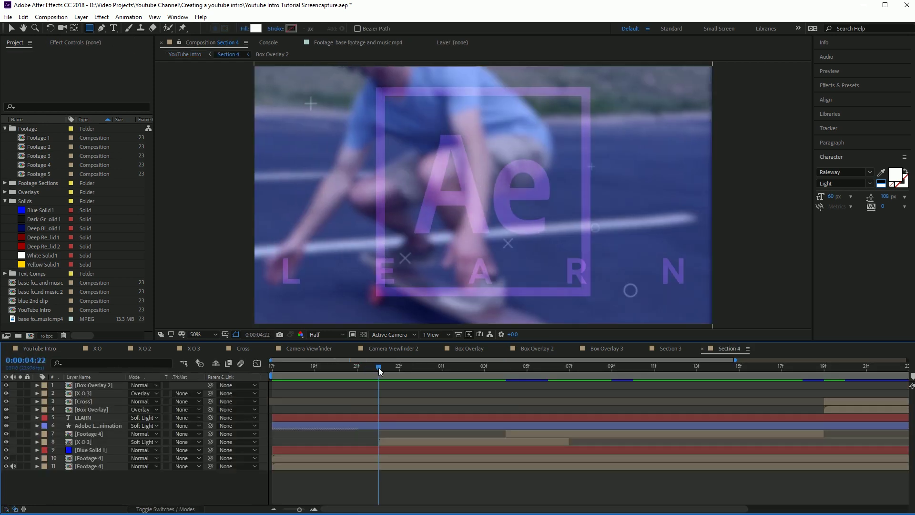
left_click_drag(367, 368, 342, 369)
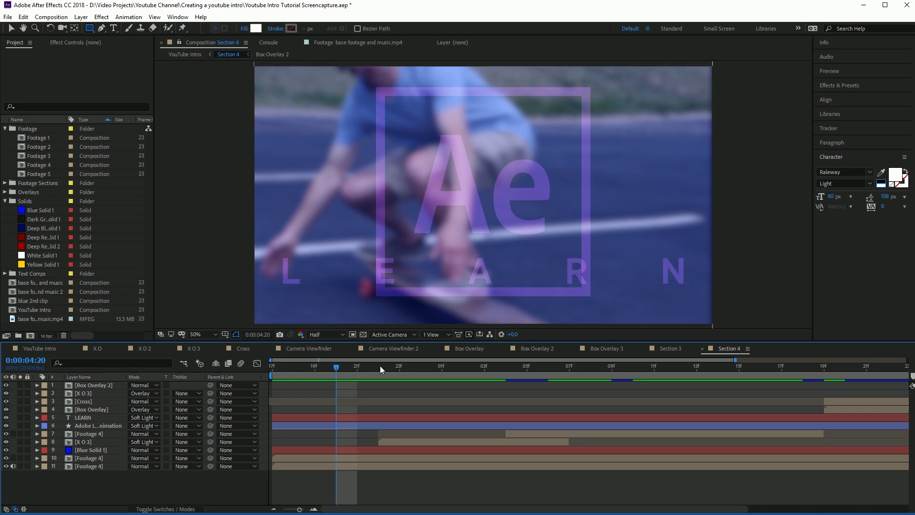
left_click_drag(332, 369, 507, 376)
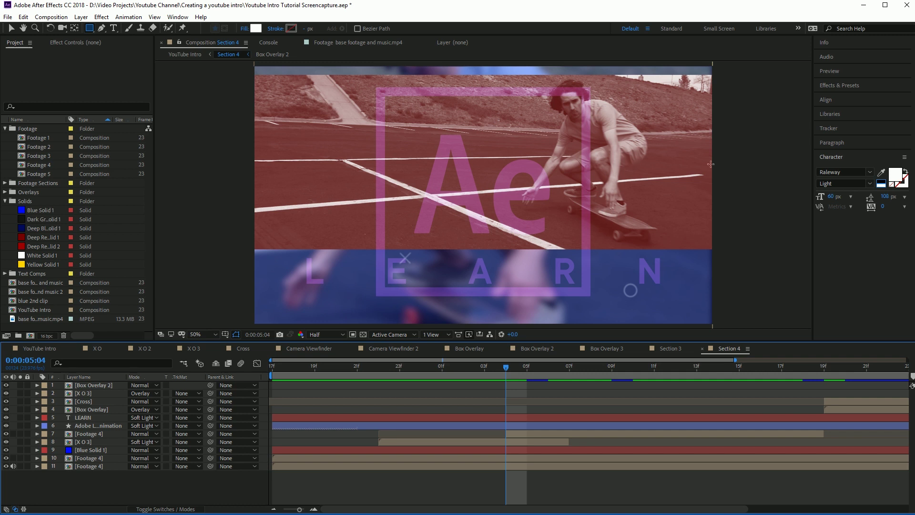
left_click_drag(513, 374, 611, 375)
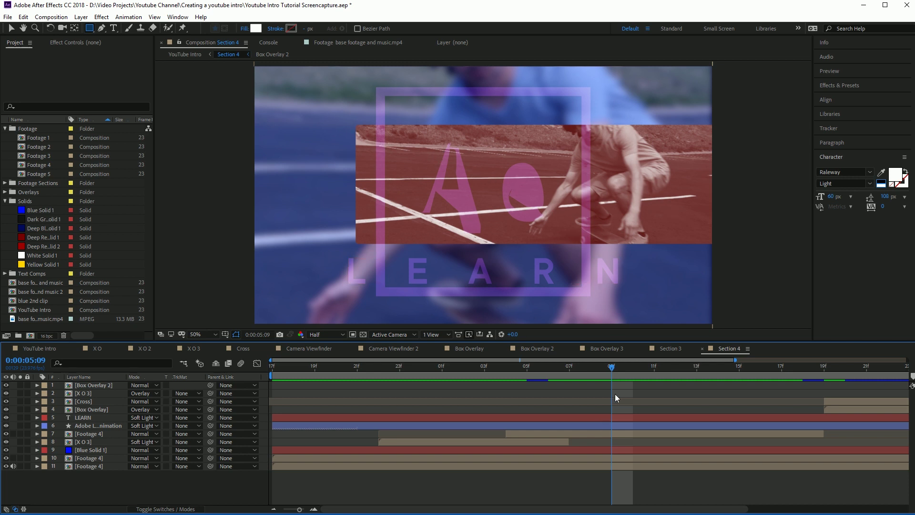
left_click_drag(625, 367, 646, 383)
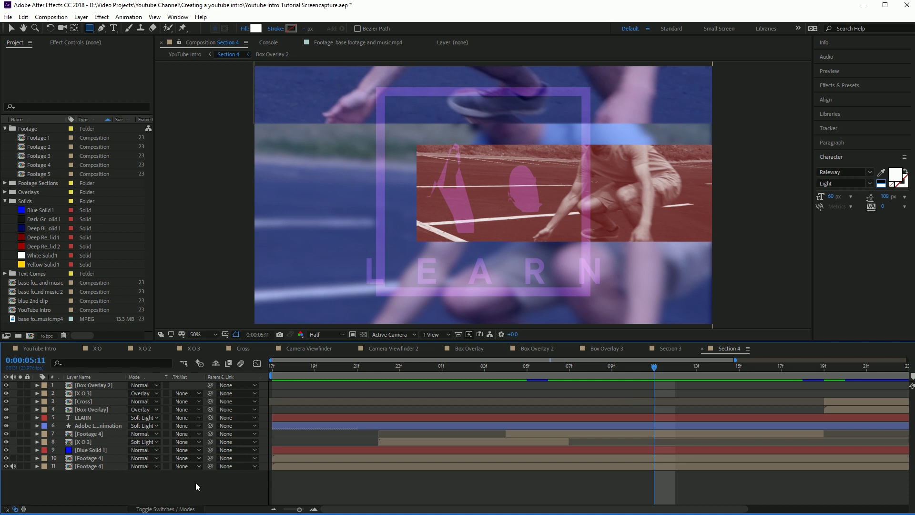
- Select each duplicated Footage 4 layer in Section 4 to compare their masks, and scrub further along the timeline
left_click(98, 436)
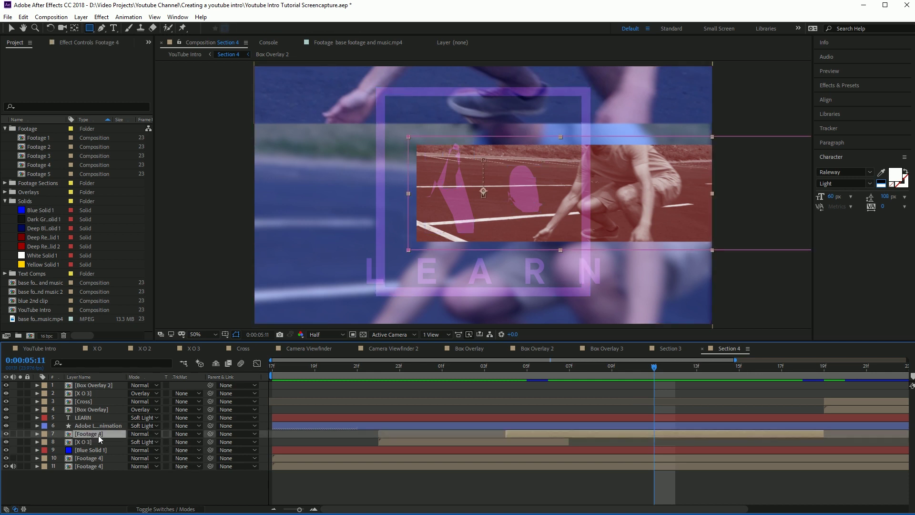
left_click(94, 458)
left_click(91, 467)
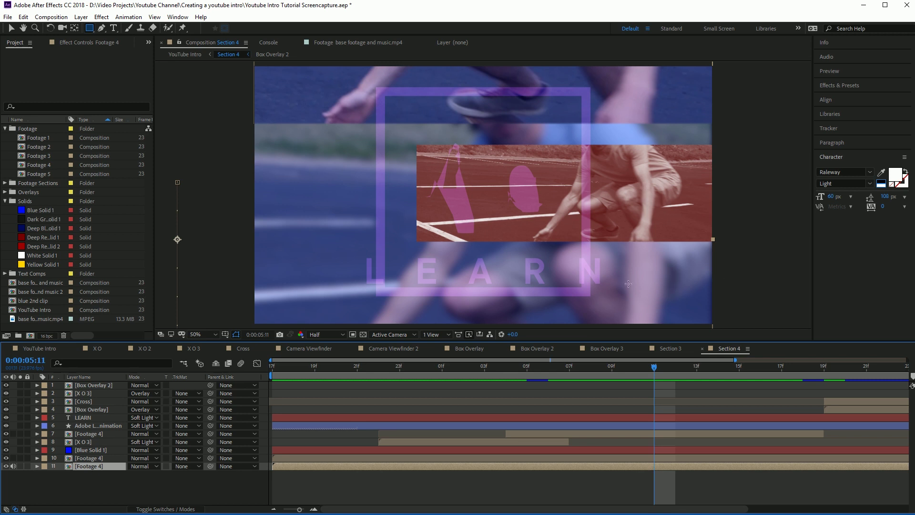
left_click(94, 461)
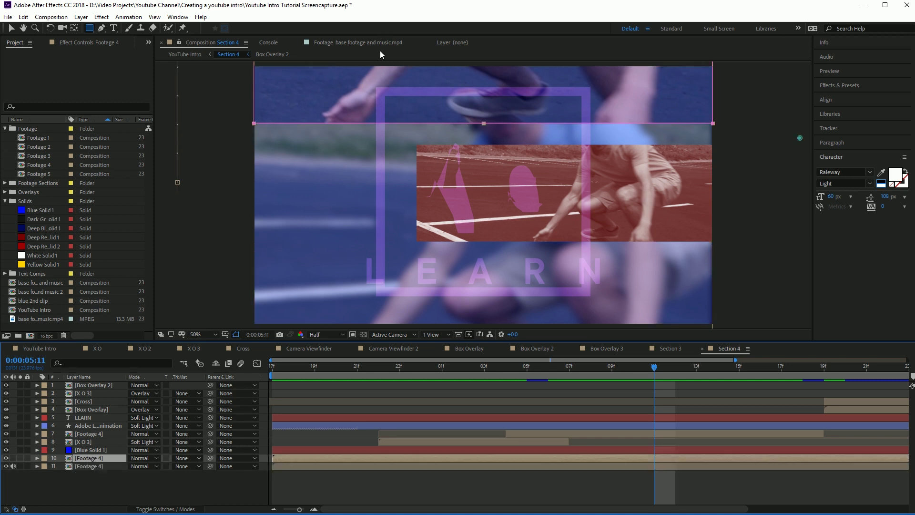
left_click_drag(654, 367, 818, 374)
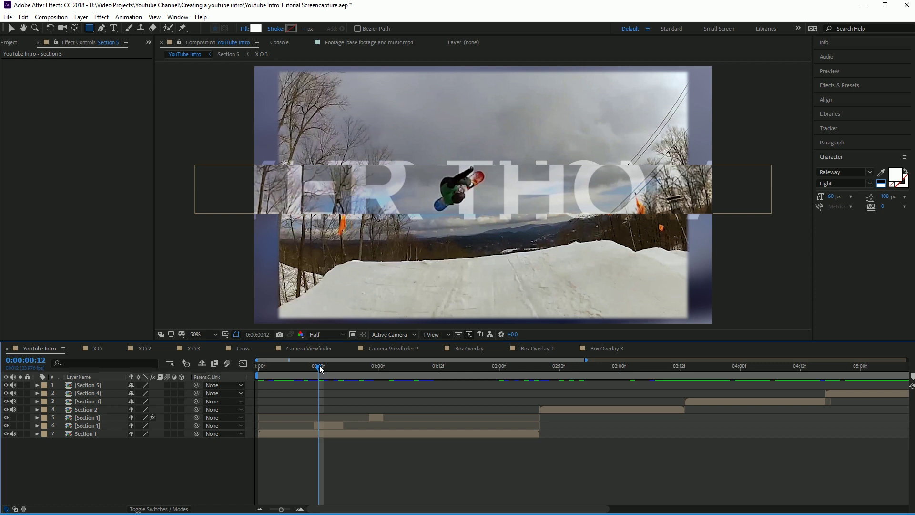
- Open Section 1 and its nested Scatter Text composition, scrub the text animation, and return to Section 1
left_click_drag(320, 368, 322, 404)
double_click(70, 432)
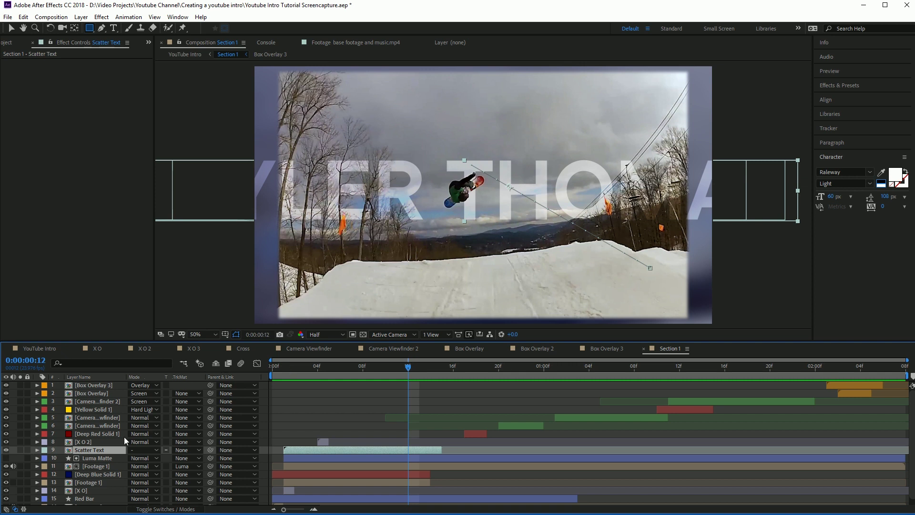
double_click(74, 450)
left_click_drag(296, 366, 635, 376)
key("shift+Escape")
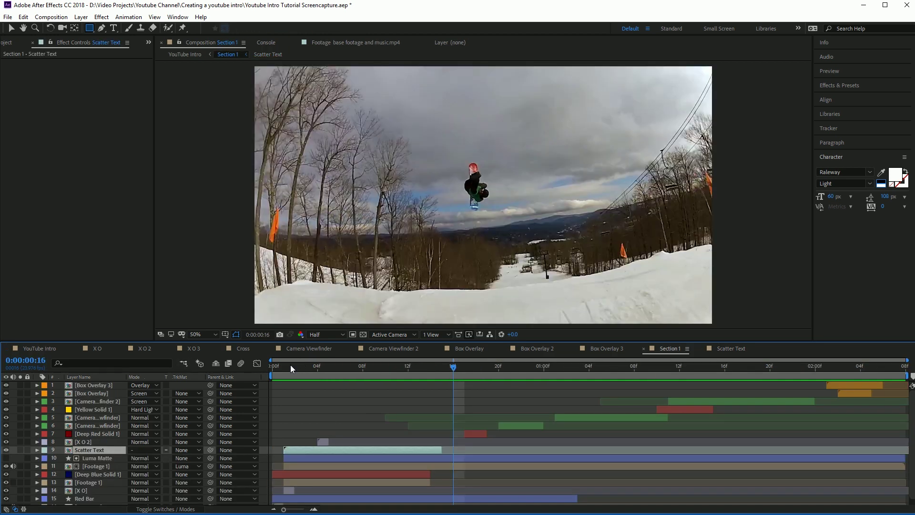
- Scrub the scattered text over Section 1's snowboard footage up to 0:00:01:03, and return to the YouTube Intro composition
left_click(308, 374)
left_click_drag(310, 374, 406, 381)
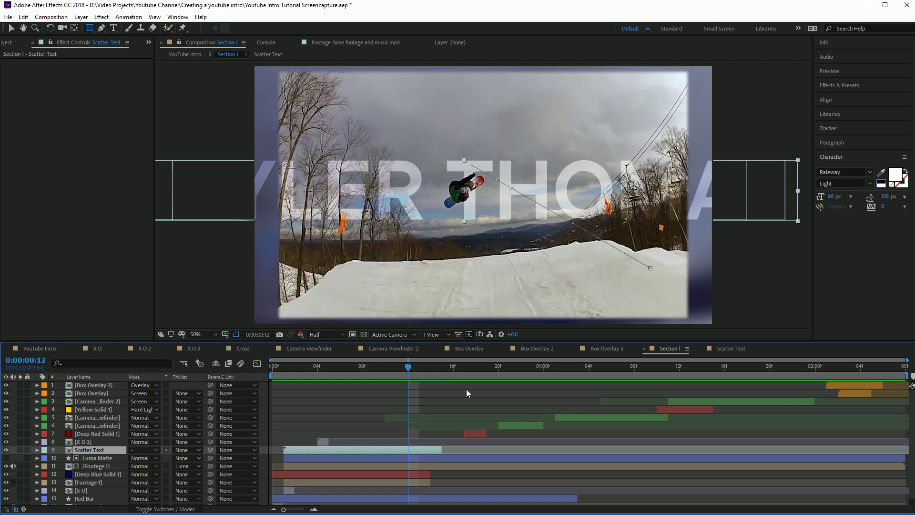
left_click_drag(401, 364, 578, 377)
left_click(40, 349)
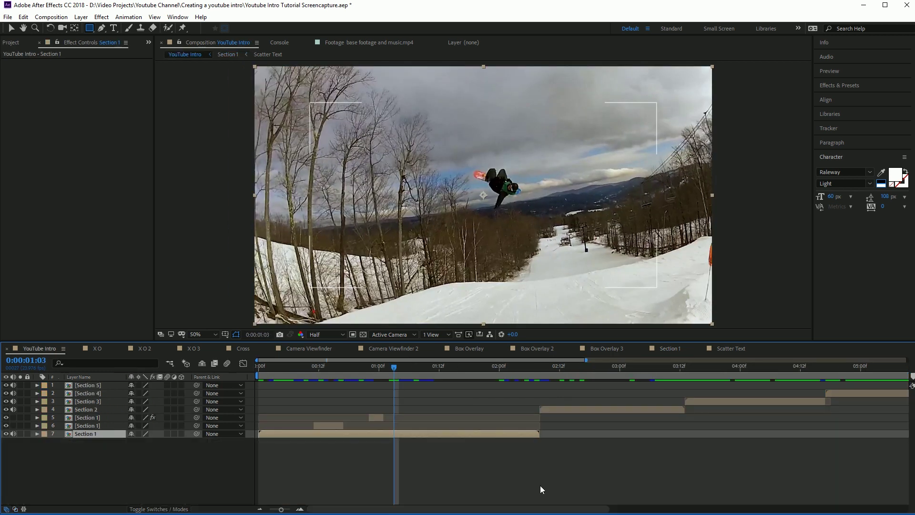
- Scrub YouTube Intro to 0:00:03:11 and open the Section 2 composition
left_click_drag(406, 371, 674, 392)
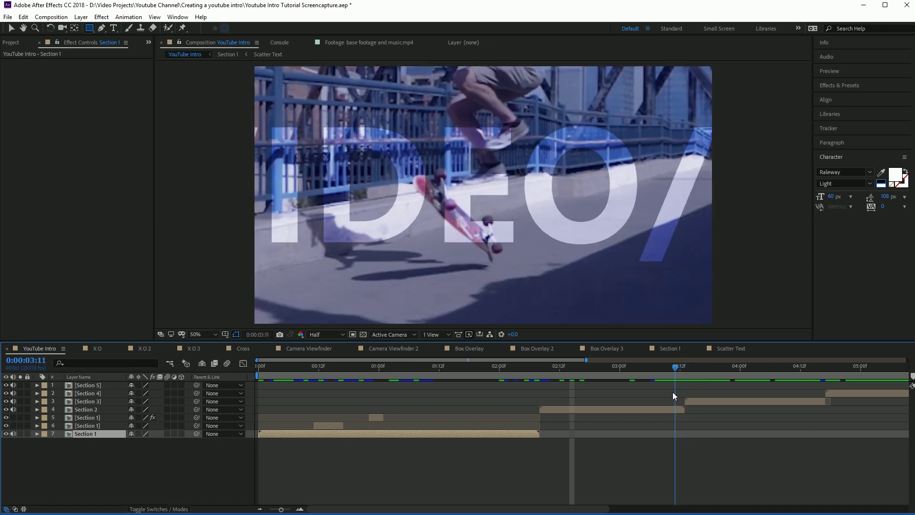
left_click(71, 410)
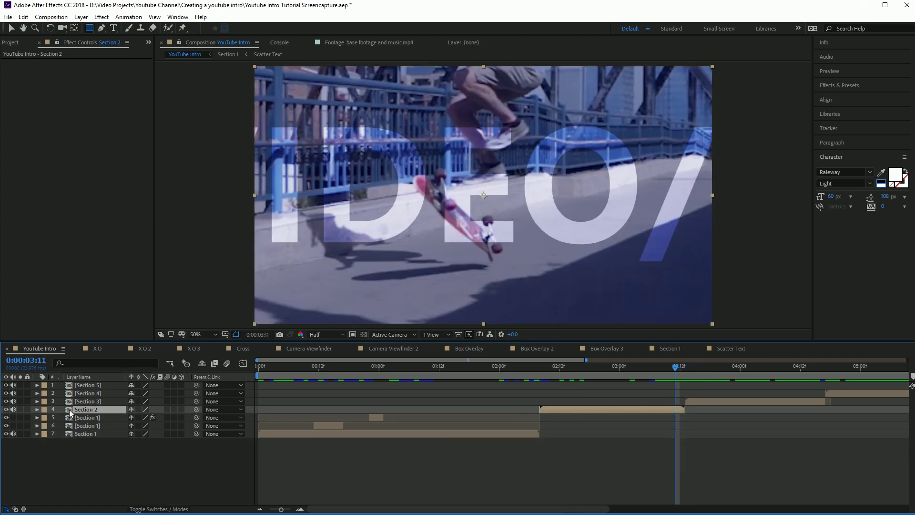
double_click(70, 410)
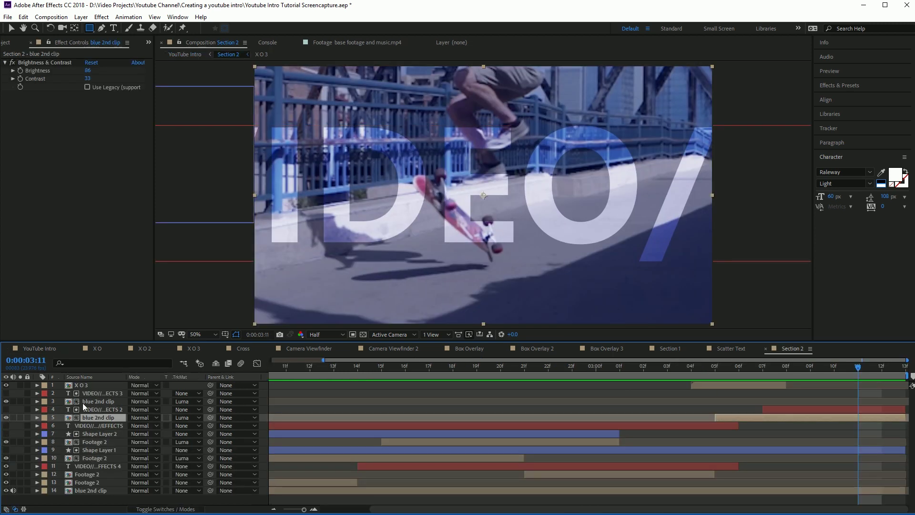
- Temporarily show the VIDEO//EDITING//EFFECTS 2 matte layer in Section 2 and examine the track matte options of the blue 2nd clip below it
left_click(6, 410)
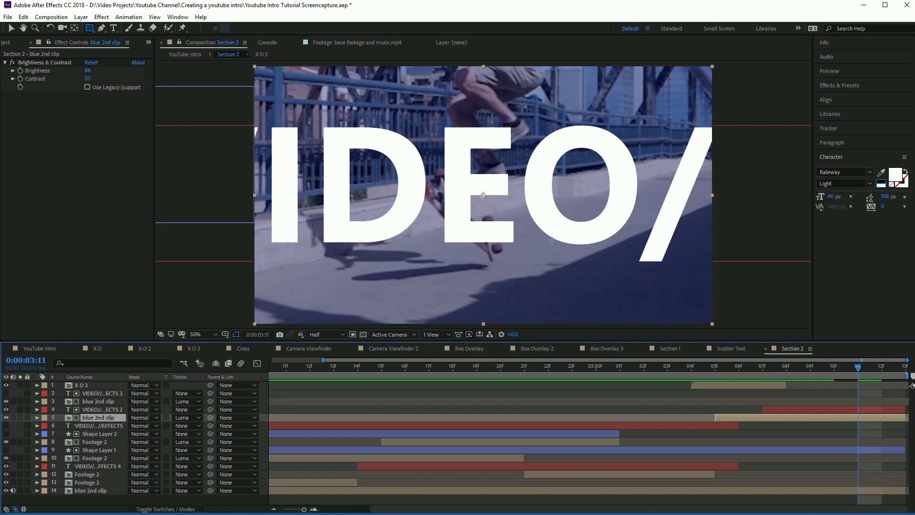
left_click_drag(736, 370, 861, 376)
left_click(192, 419)
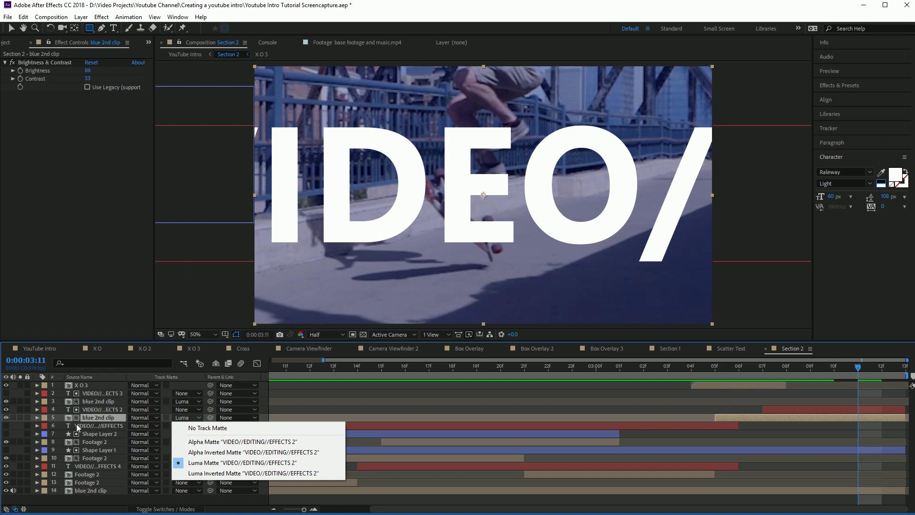
left_click(62, 411)
left_click(6, 409)
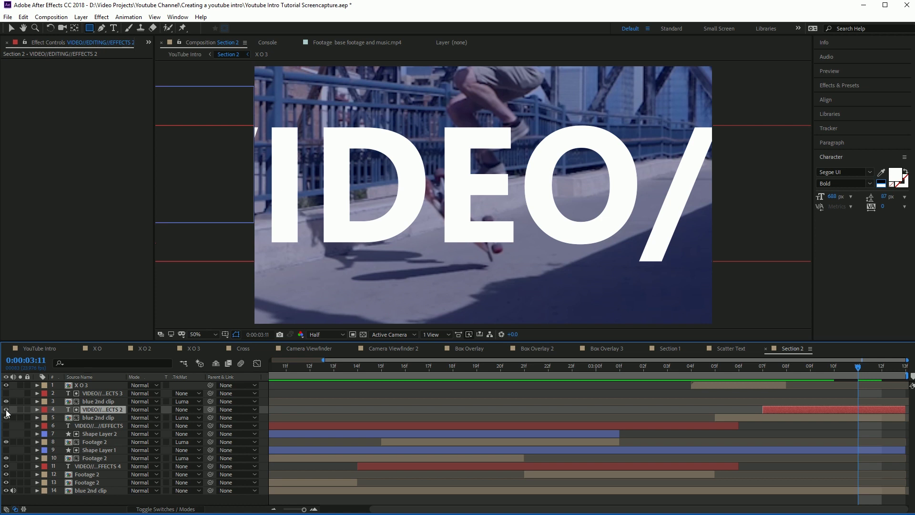
left_click(84, 418)
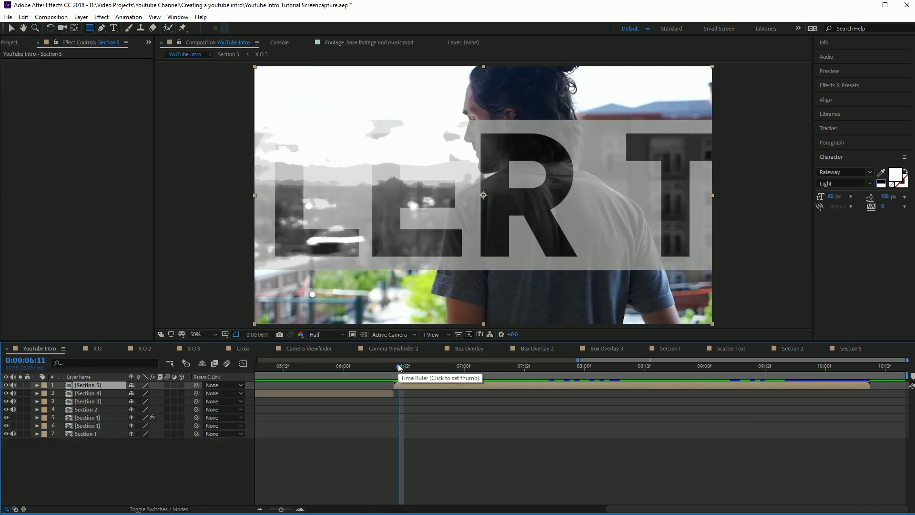
- Preview the start of Section 5 in YouTube Intro, open its composition, and scrub to 0:00:06:13
left_click_drag(399, 366, 422, 375)
double_click(67, 385)
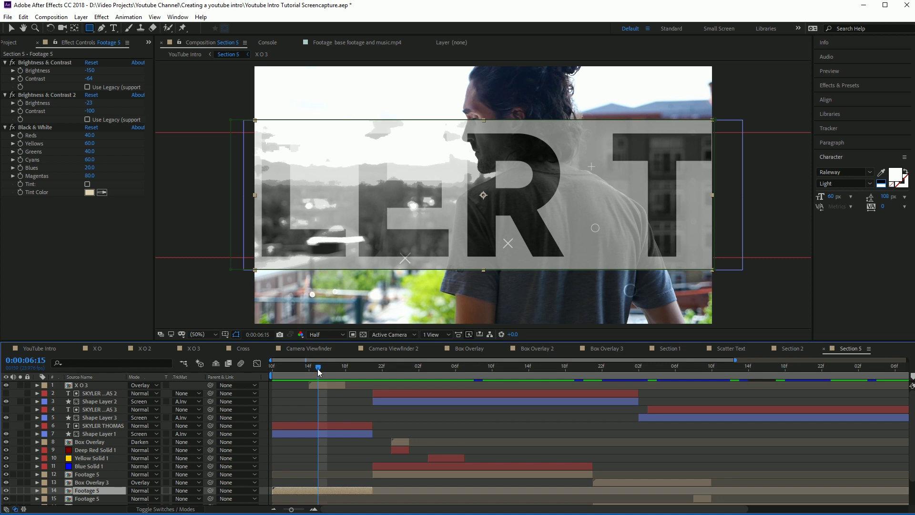
left_click_drag(318, 372, 300, 372)
- Examine how Shape Layer 1 in Section 5 uses the name text layer as its track matte, and scrub the cut-out text
left_click(86, 434)
left_click(87, 428)
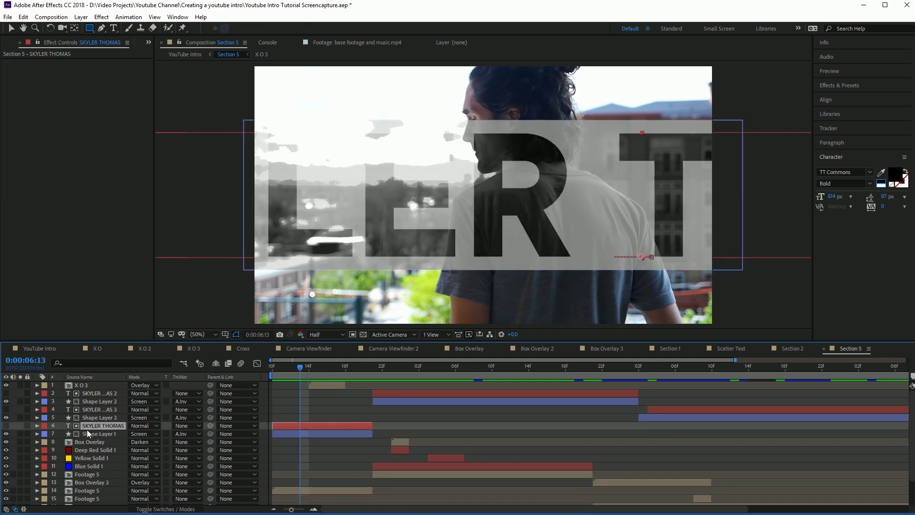
left_click(89, 433)
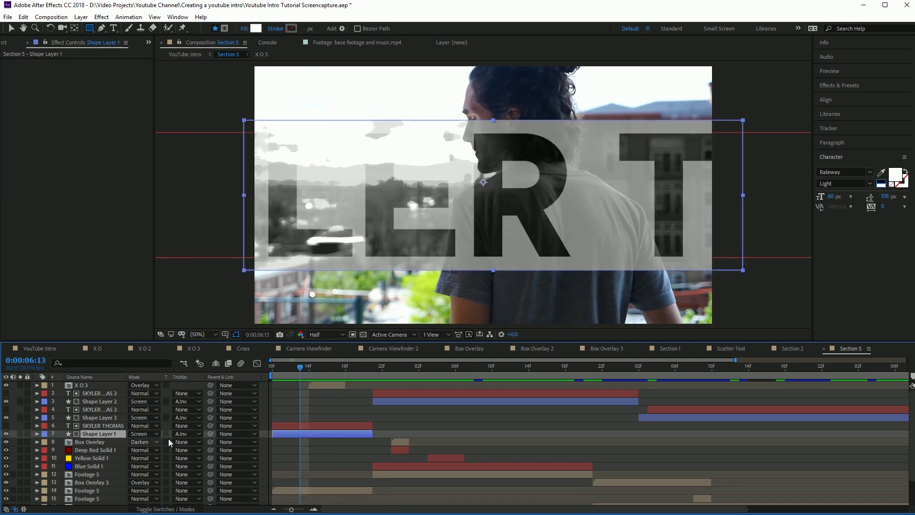
left_click(186, 433)
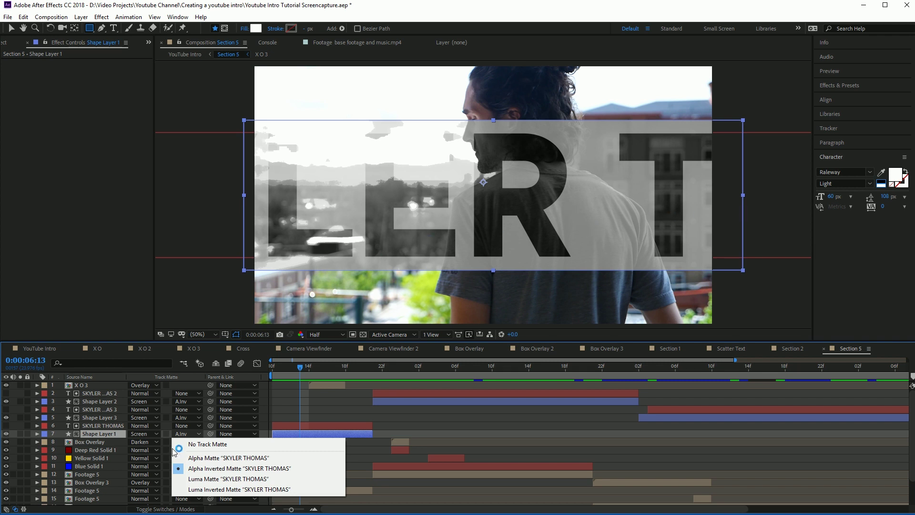
left_click(100, 426)
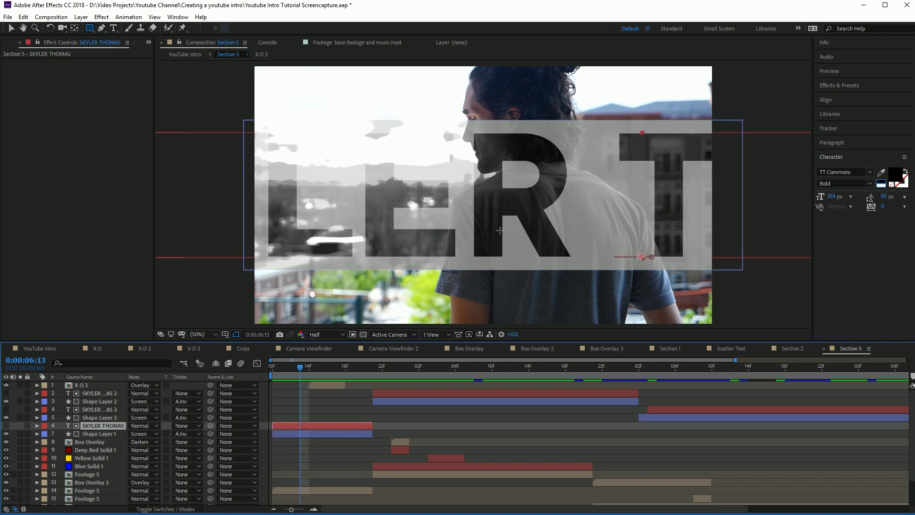
left_click(282, 368)
left_click_drag(292, 372, 334, 385)
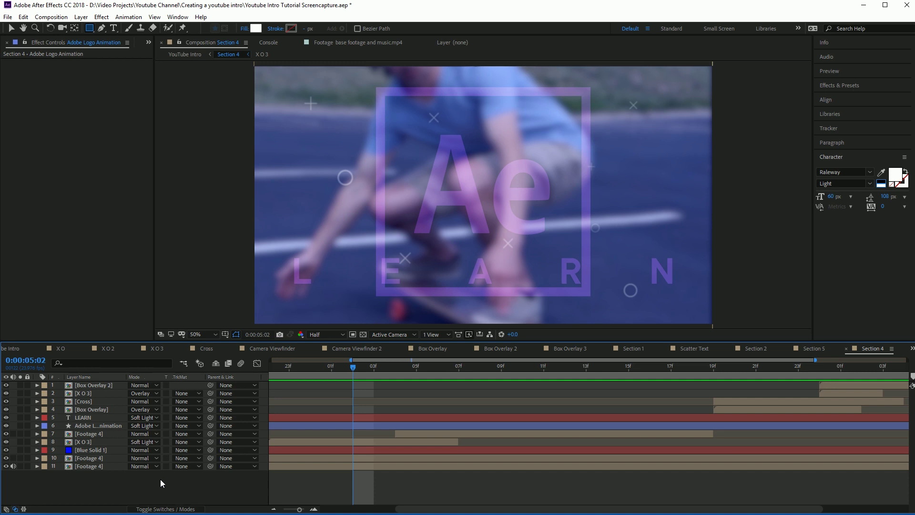
- Scrub the Ae logo and LEARN text in Section 4 around 0:00:05:03
left_click(371, 367)
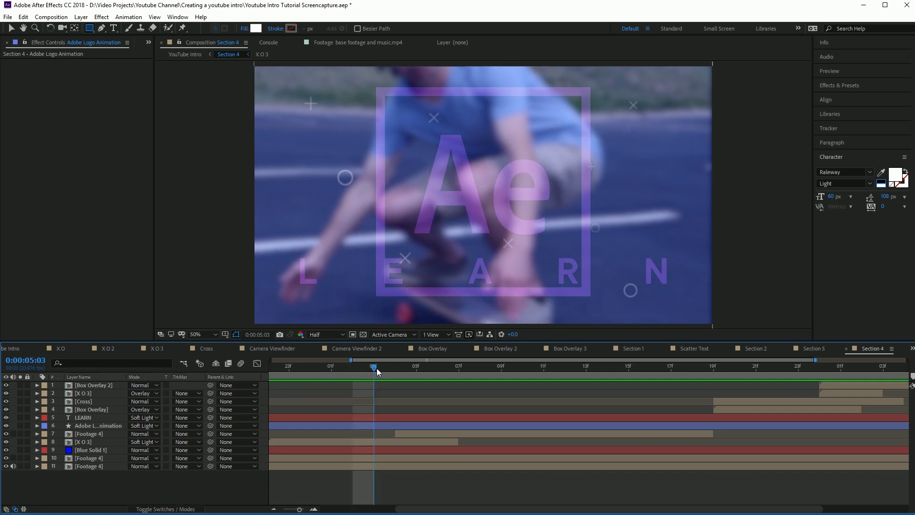
left_click_drag(389, 374, 376, 387)
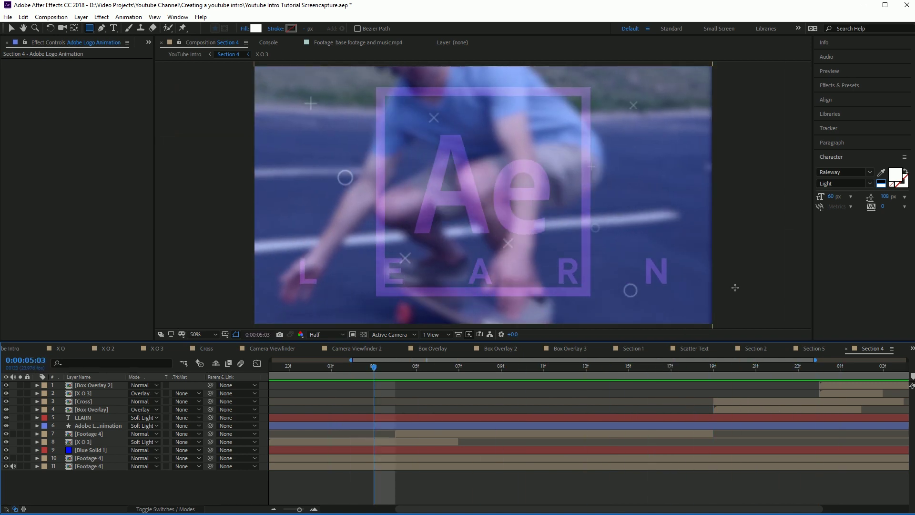
left_click_drag(376, 368, 371, 418)
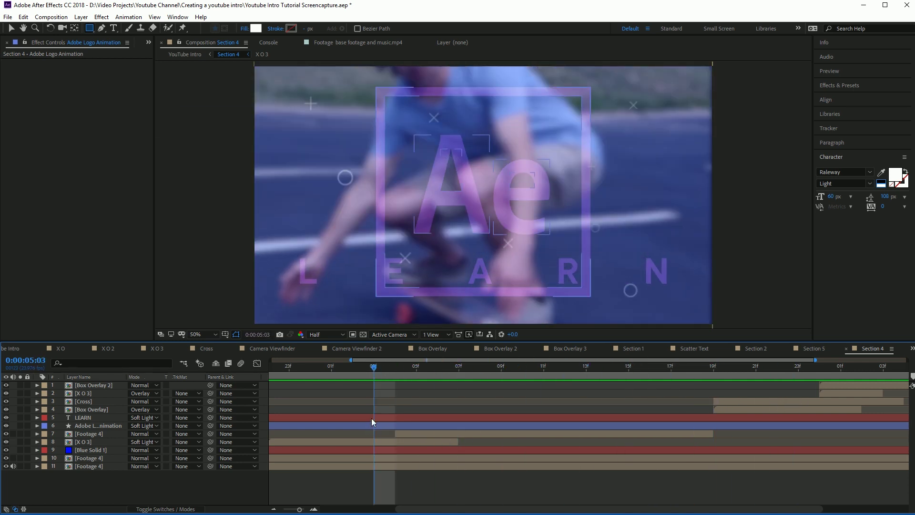